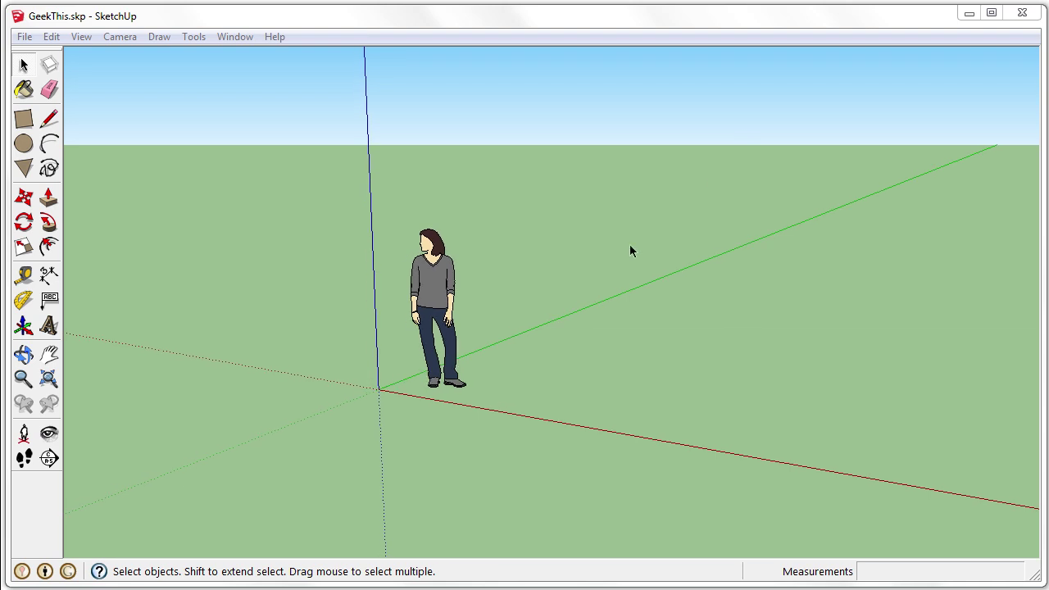
# Open the Outliner panel from the Window menu and move it slightly higher
pyautogui.click(235, 37)
pyautogui.click(300, 177)
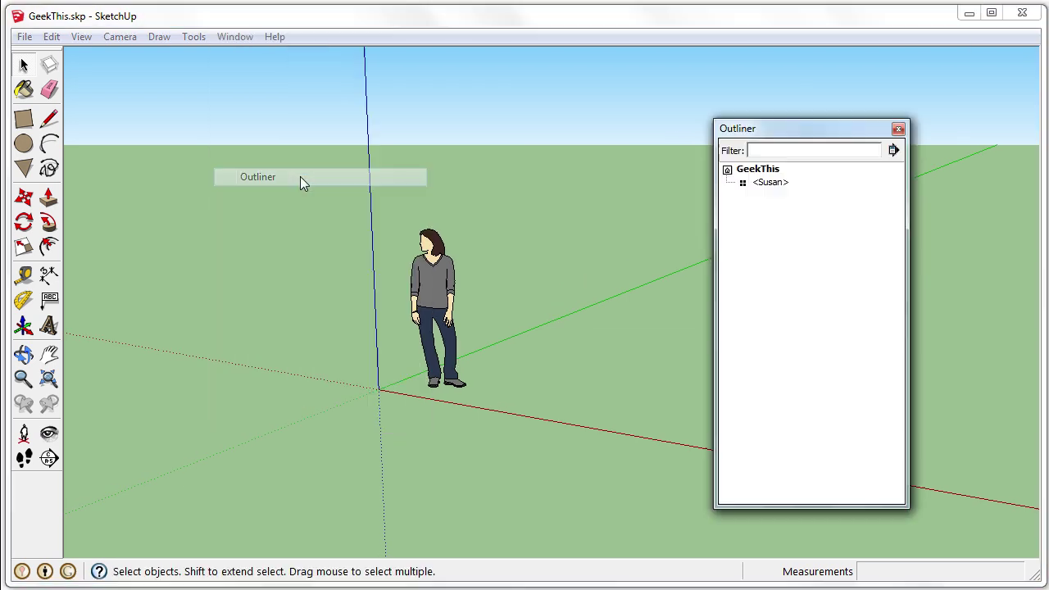
pyautogui.moveTo(806, 135)
pyautogui.mouseDown()
pyautogui.moveTo(789, 103)
pyautogui.moveTo(812, 115)
pyautogui.mouseUp()
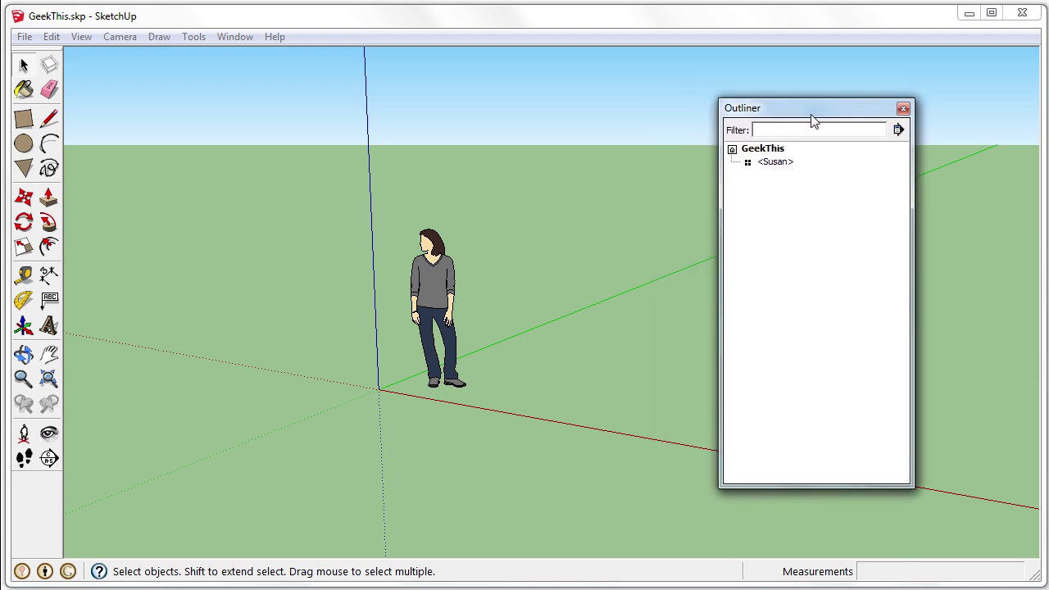
# Select the Susan person figure and delete it from the model
pyautogui.click(777, 163)
pyautogui.click(762, 152)
pyautogui.click(777, 162)
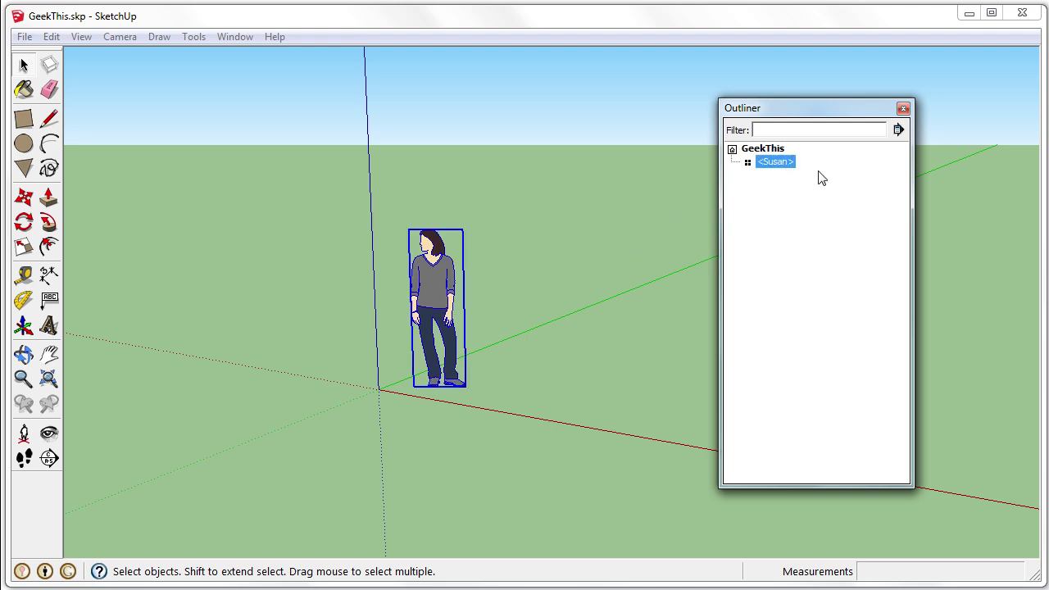
pyautogui.moveTo(382, 194); pyautogui.dragTo(579, 422)
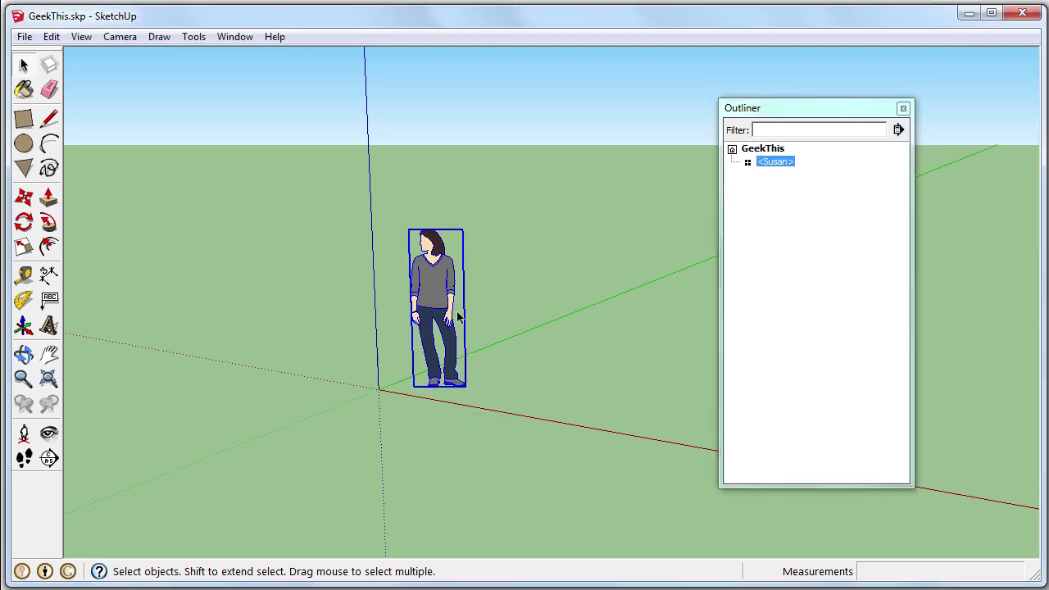
pyautogui.press('Delete')
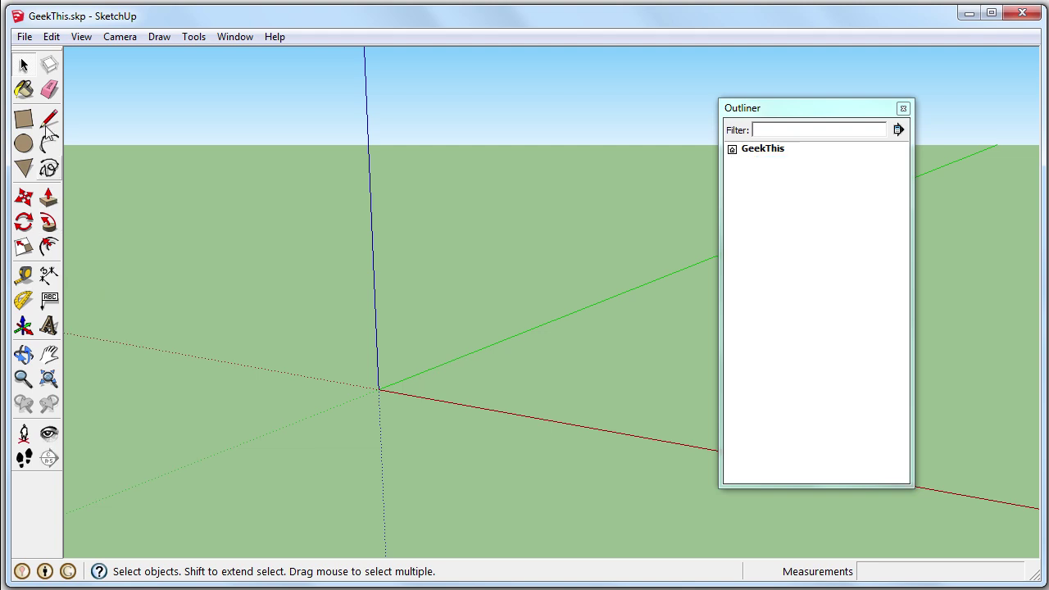
# Draw a rectangle face with its first corner at the origin
pyautogui.click(23, 119)
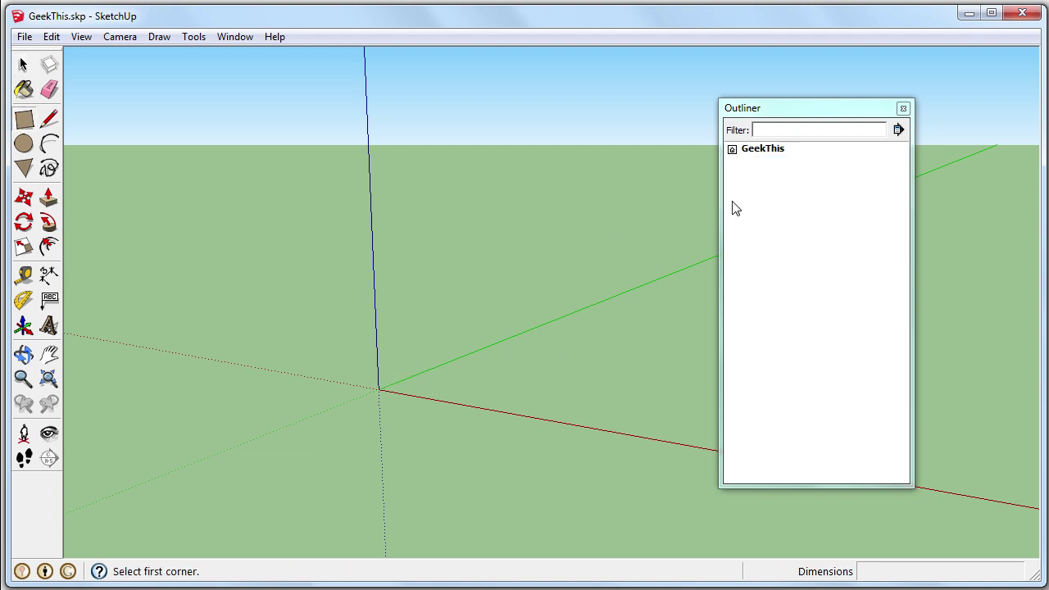
pyautogui.click(378, 388)
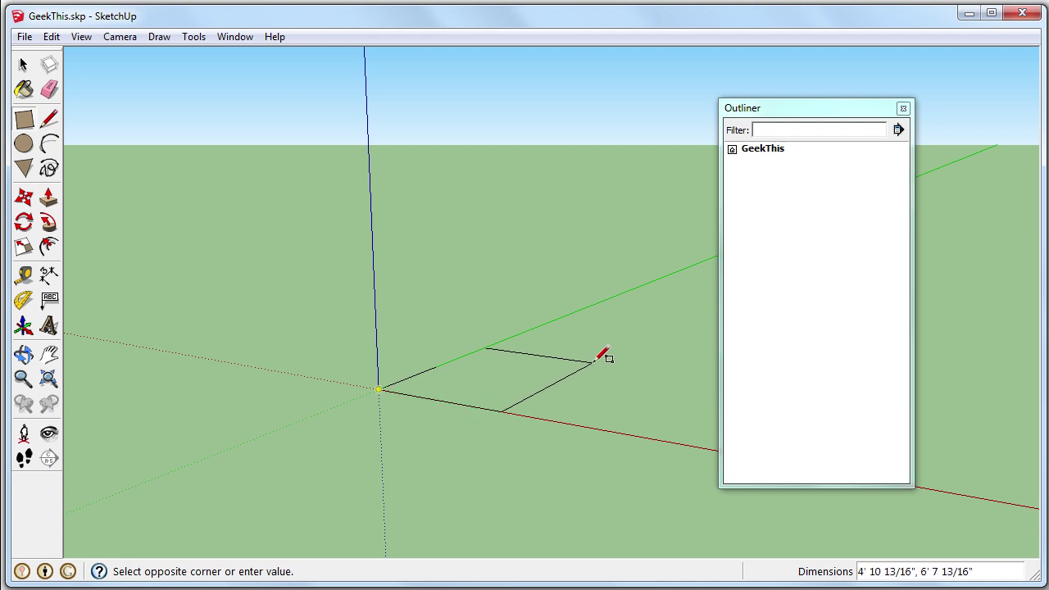
pyautogui.click(591, 362)
pyautogui.click(19, 69)
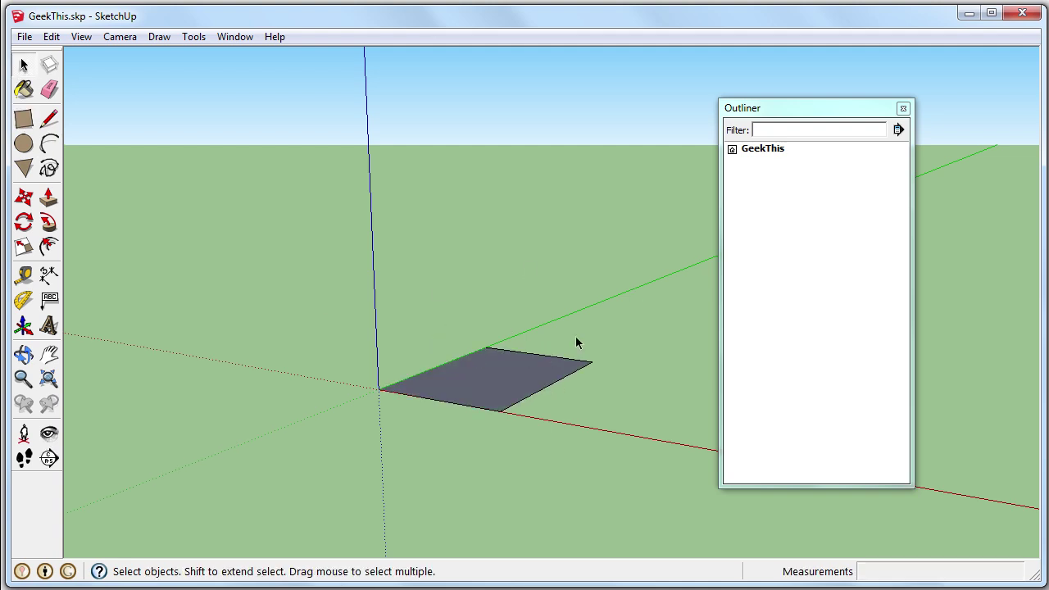
# Select the rectangle and push/pull it upward into a box
pyautogui.moveTo(769, 114); pyautogui.dragTo(804, 108)
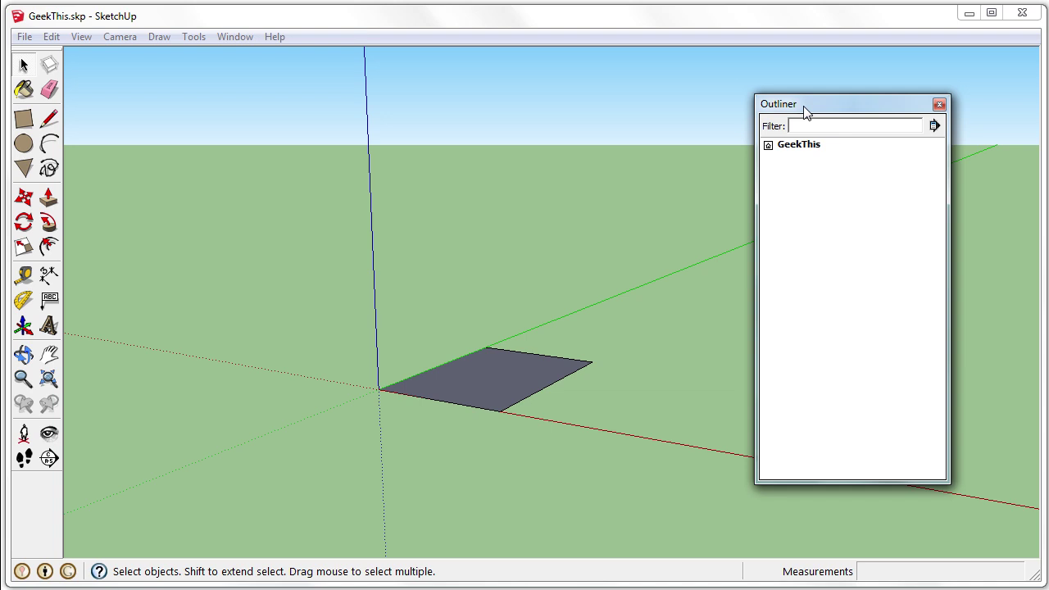
pyautogui.moveTo(793, 109); pyautogui.dragTo(799, 109)
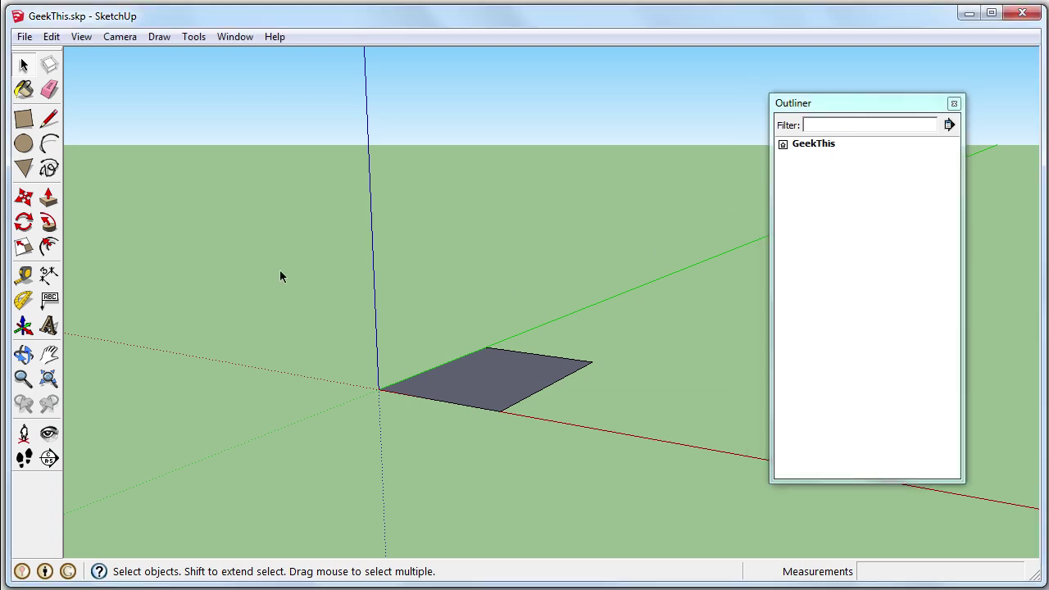
pyautogui.moveTo(267, 260); pyautogui.dragTo(607, 472)
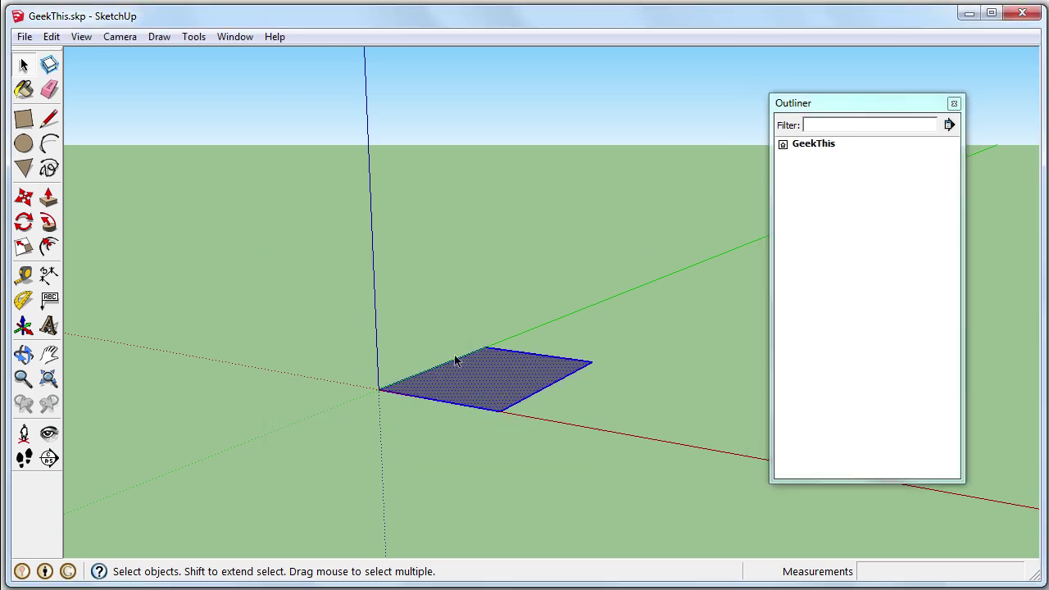
pyautogui.click(49, 197)
pyautogui.moveTo(494, 375); pyautogui.dragTo(497, 336)
pyautogui.click(23, 64)
# Turn the box into a component, listed as Component#2 in the Outliner
pyautogui.moveTo(284, 193); pyautogui.dragTo(623, 429)
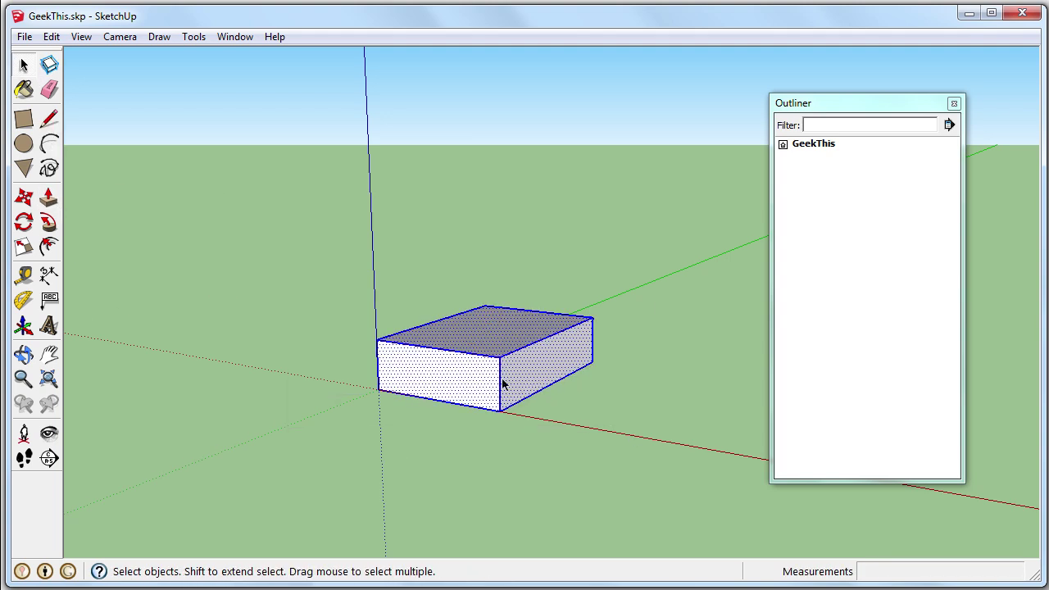
pyautogui.rightClick(494, 350)
pyautogui.click(578, 469)
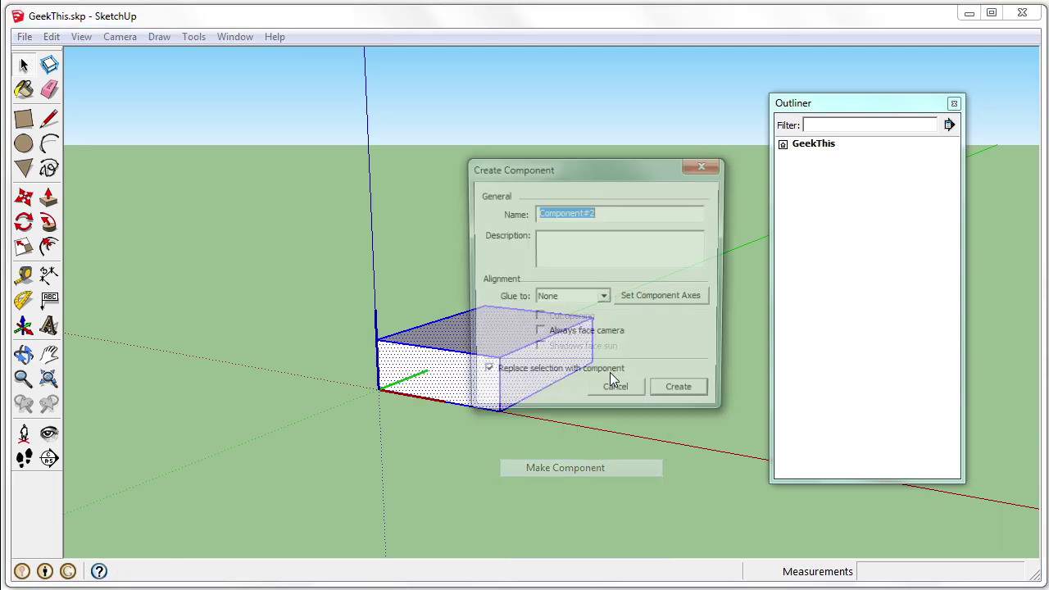
pyautogui.click(677, 396)
pyautogui.click(855, 175)
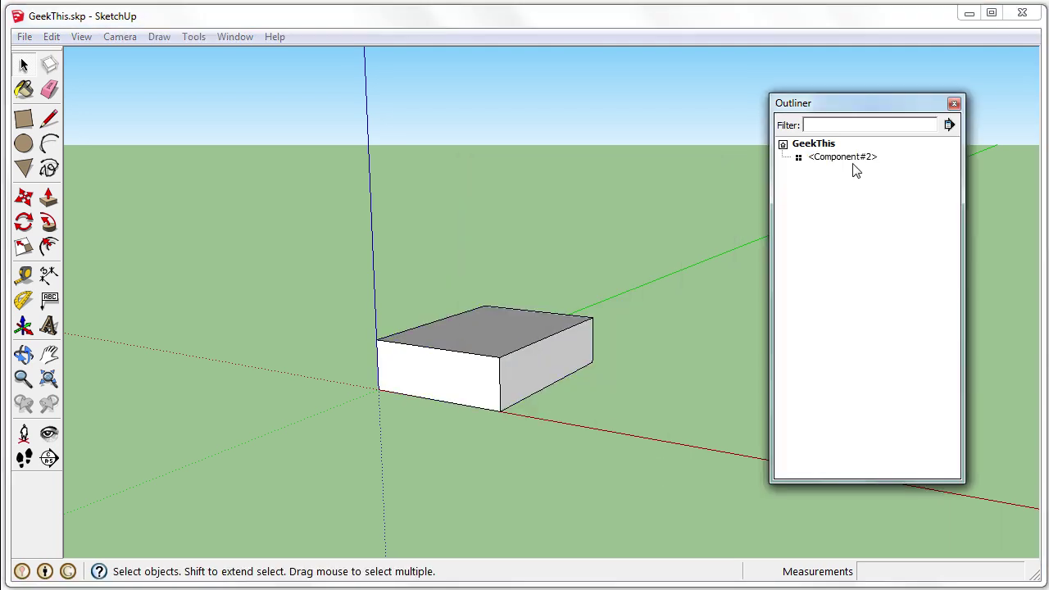
pyautogui.click(845, 159)
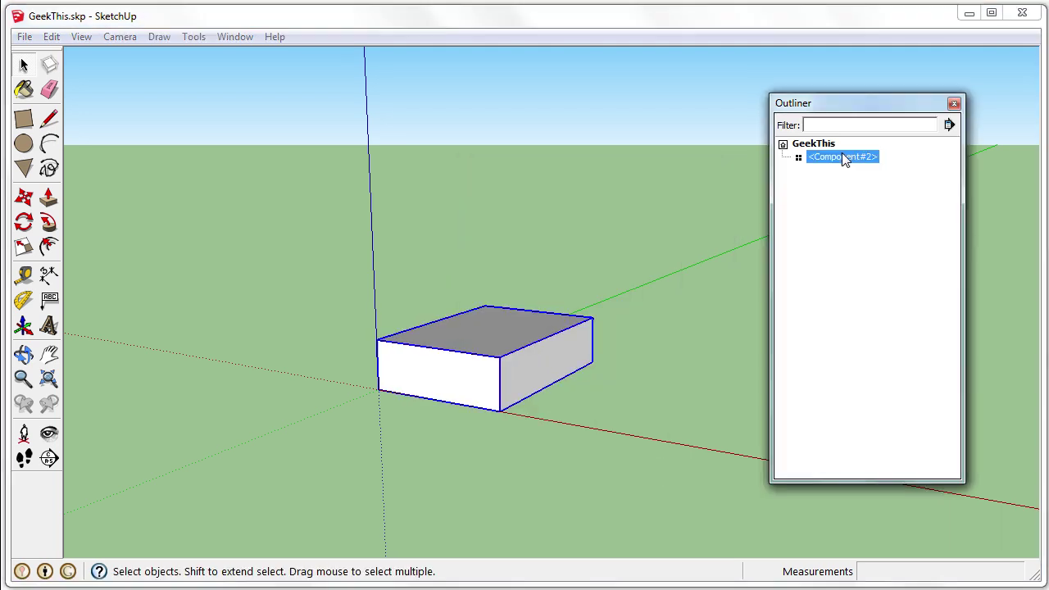
pyautogui.click(809, 180)
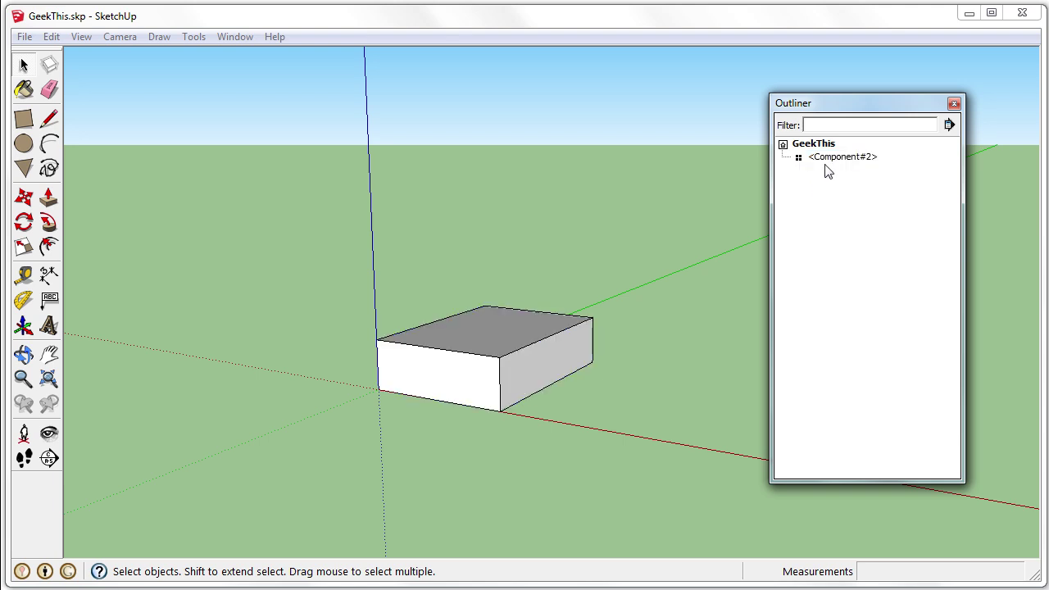
pyautogui.moveTo(825, 158); pyautogui.dragTo(834, 228)
pyautogui.click(468, 366)
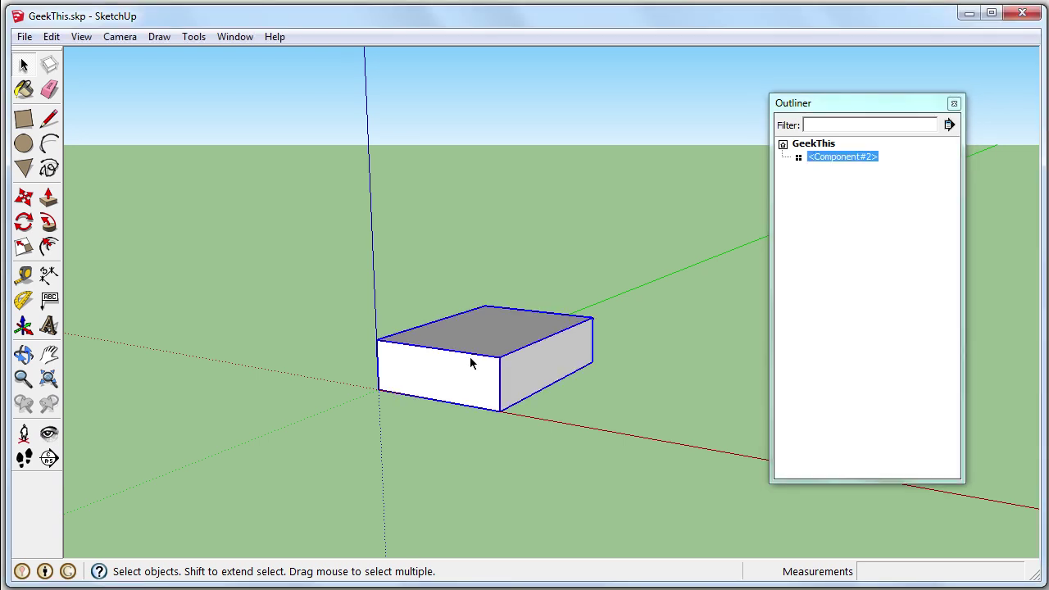
# Paste three copies of the box at front right, back and left
pyautogui.hotkey('ctrl', 'v')
pyautogui.click(580, 434)
pyautogui.hotkey('ctrl', 'v')
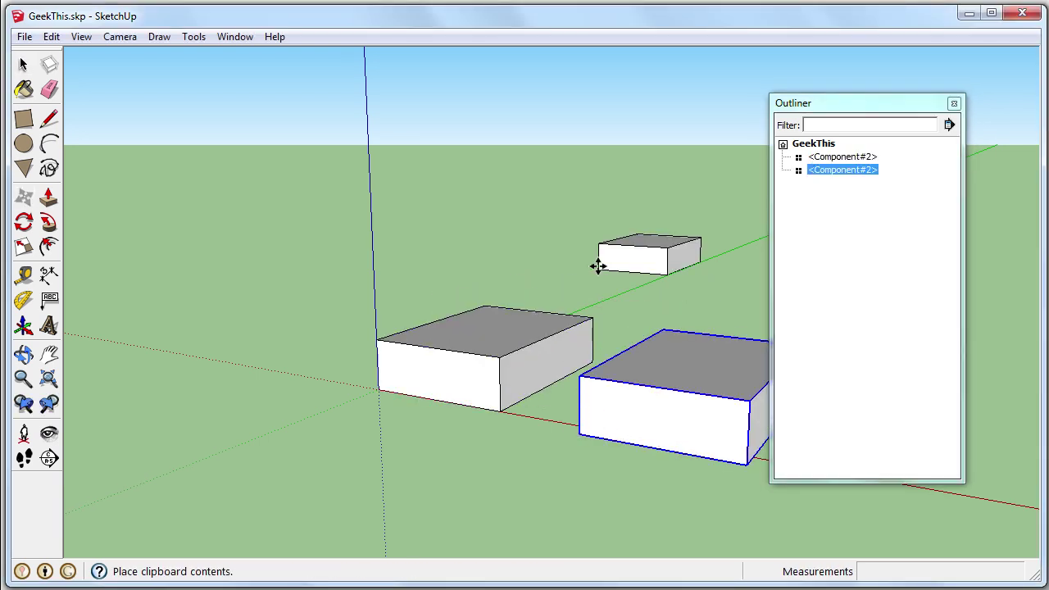
pyautogui.click(600, 275)
pyautogui.hotkey('ctrl', 'v')
pyautogui.click(258, 370)
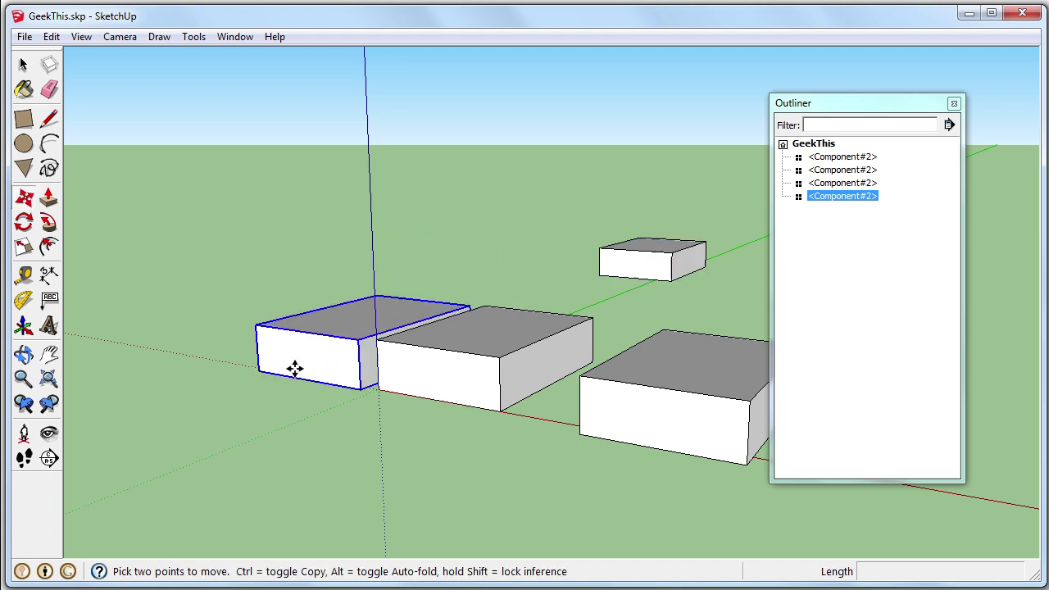
# Check the copies by selecting the back and middle boxes in the Outliner
pyautogui.moveTo(814, 103); pyautogui.dragTo(834, 106)
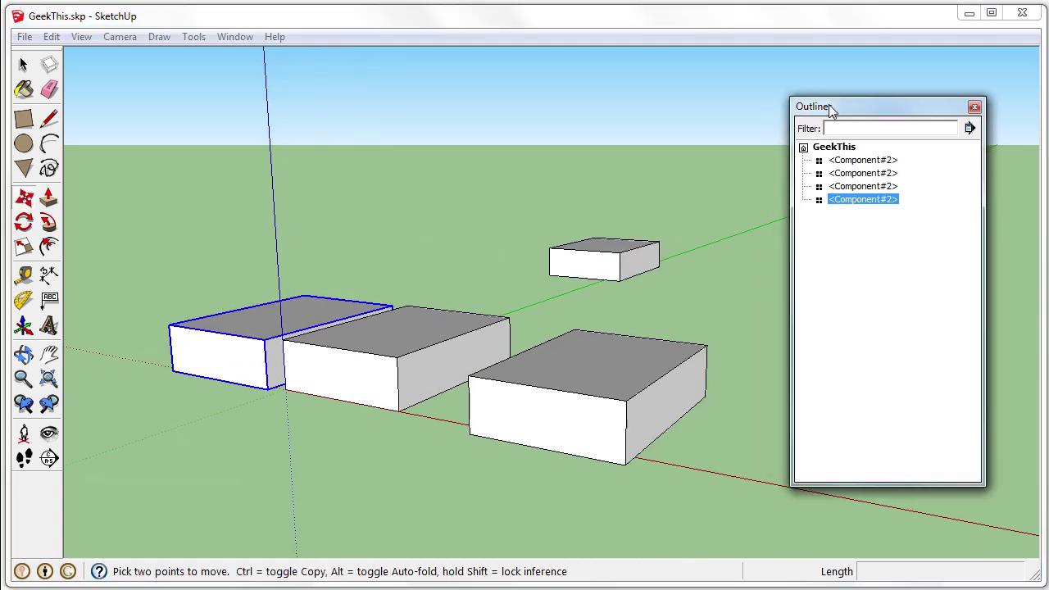
pyautogui.click(865, 186)
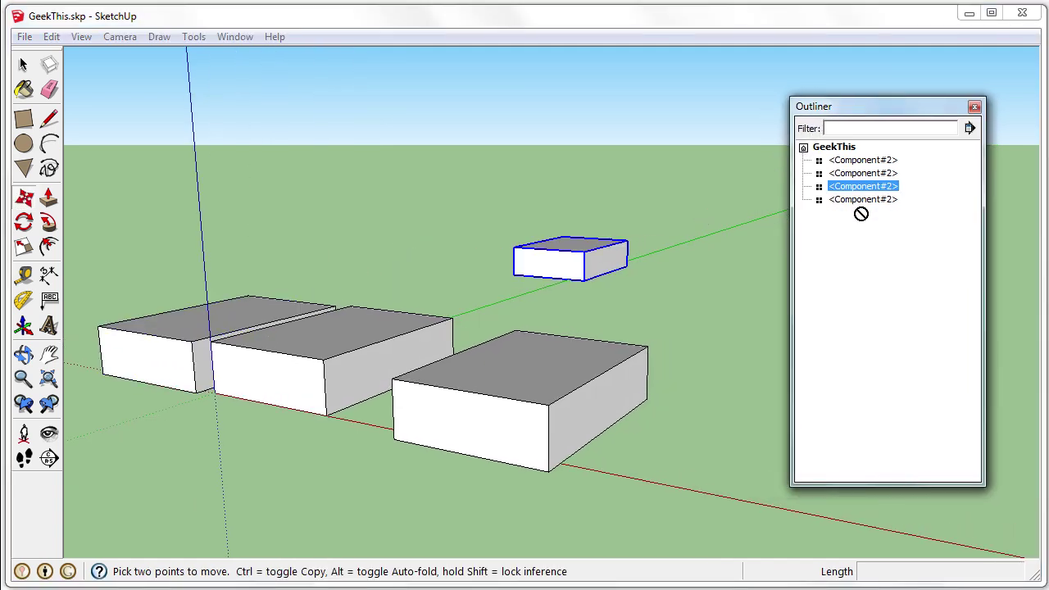
pyautogui.click(861, 160)
pyautogui.click(865, 273)
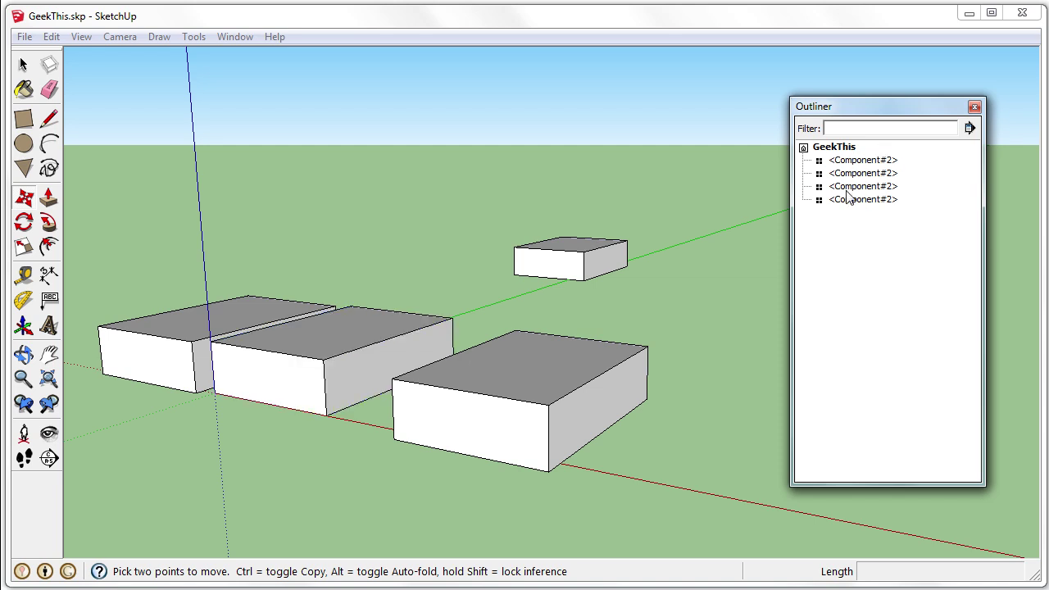
pyautogui.click(852, 161)
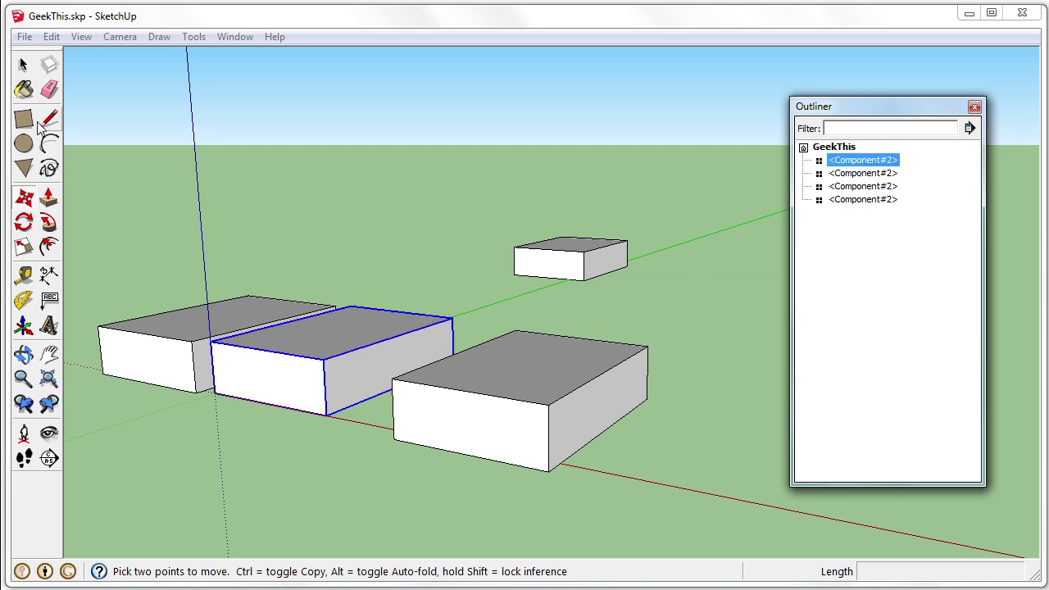
# Tilt the view from above and window-select all four box components
pyautogui.click(23, 64)
pyautogui.scroll(-2, 777, 305)
pyautogui.scroll(-1, 850, 305)
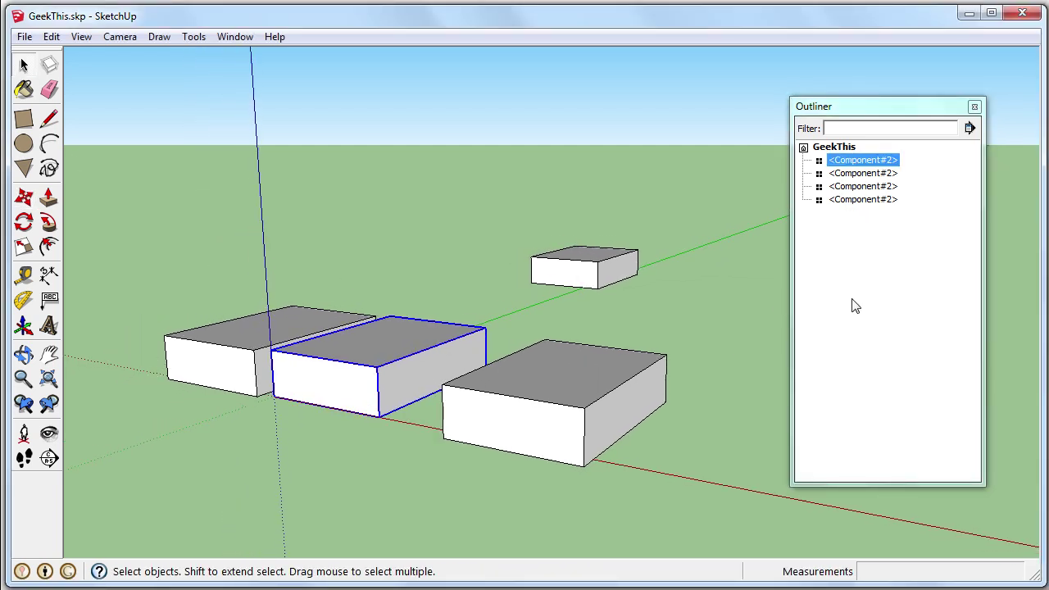
pyautogui.scroll(-3, 259, 255)
pyautogui.moveTo(243, 275); pyautogui.dragTo(206, 232, button='middle')
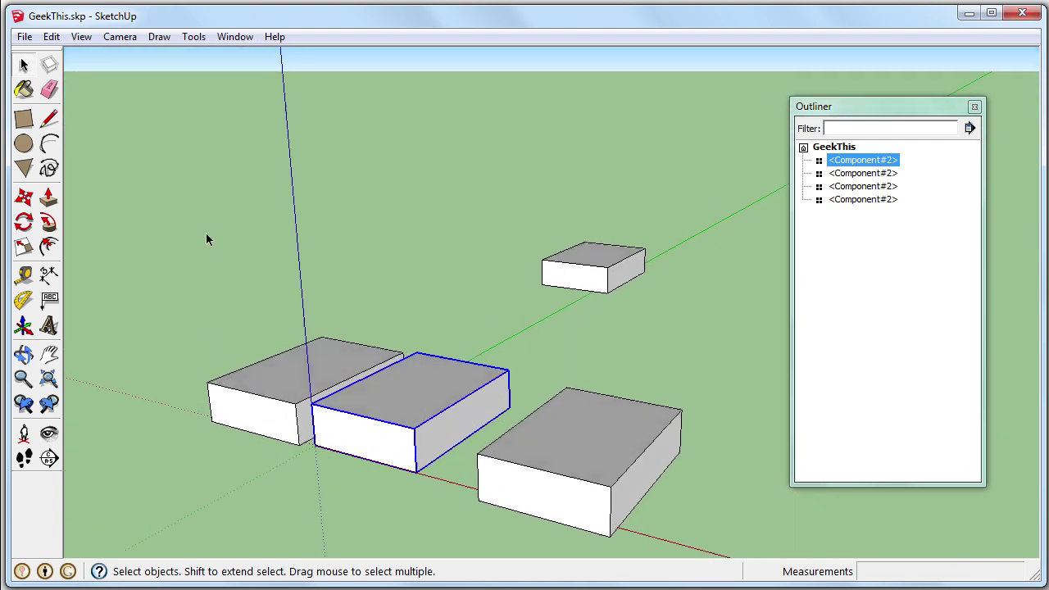
pyautogui.moveTo(104, 98); pyautogui.dragTo(717, 556)
# Select all four boxes, including the raised one, and make them a group
pyautogui.rightClick(549, 443)
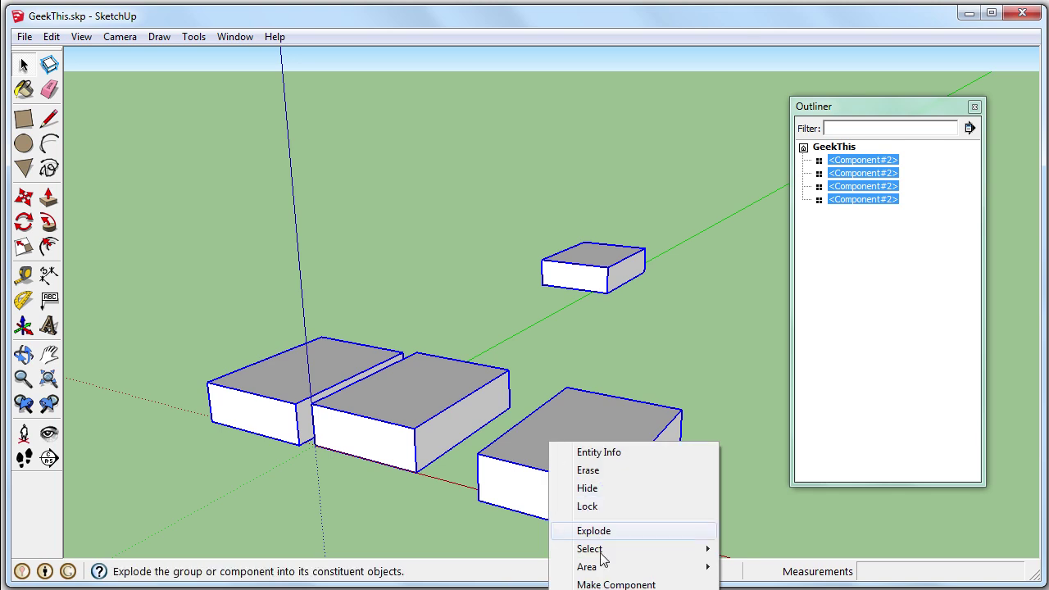
pyautogui.click(579, 264)
pyautogui.click(581, 264)
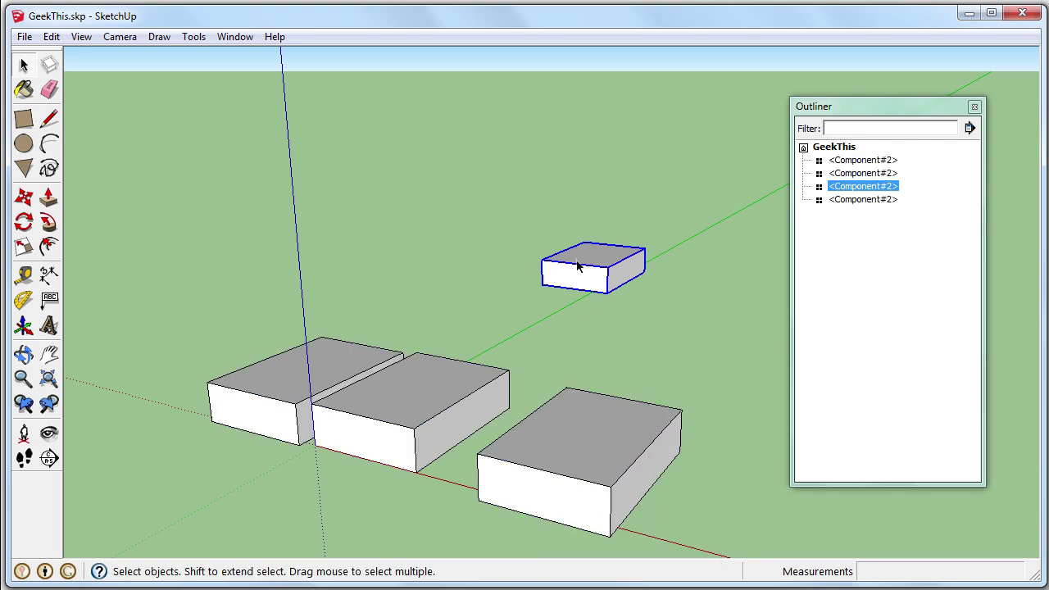
pyautogui.rightClick(577, 259)
pyautogui.click(281, 239)
pyautogui.moveTo(145, 133); pyautogui.dragTo(691, 517)
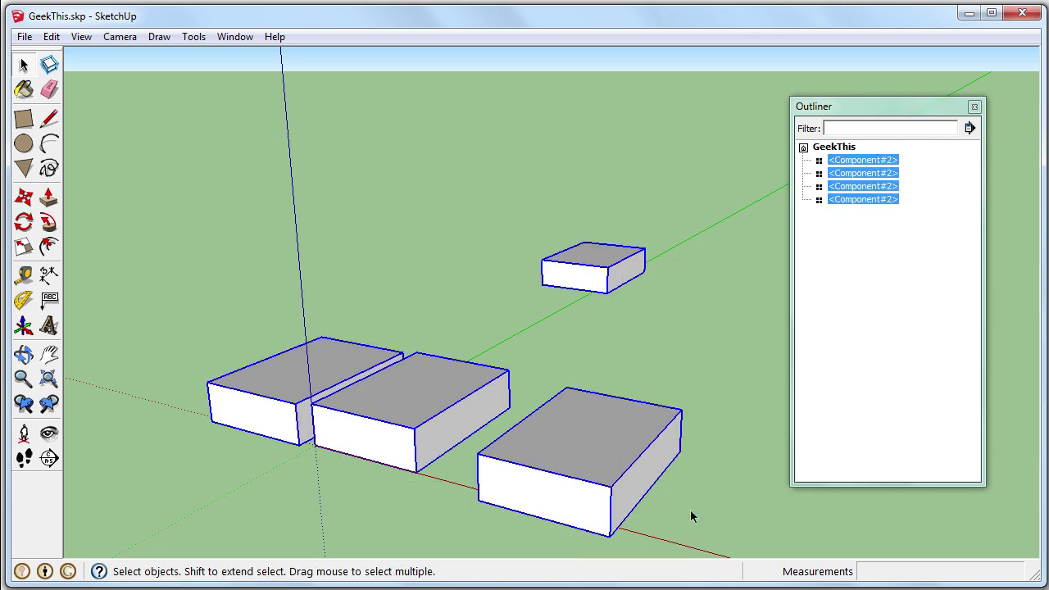
pyautogui.moveTo(587, 399); pyautogui.dragTo(560, 206, button='middle')
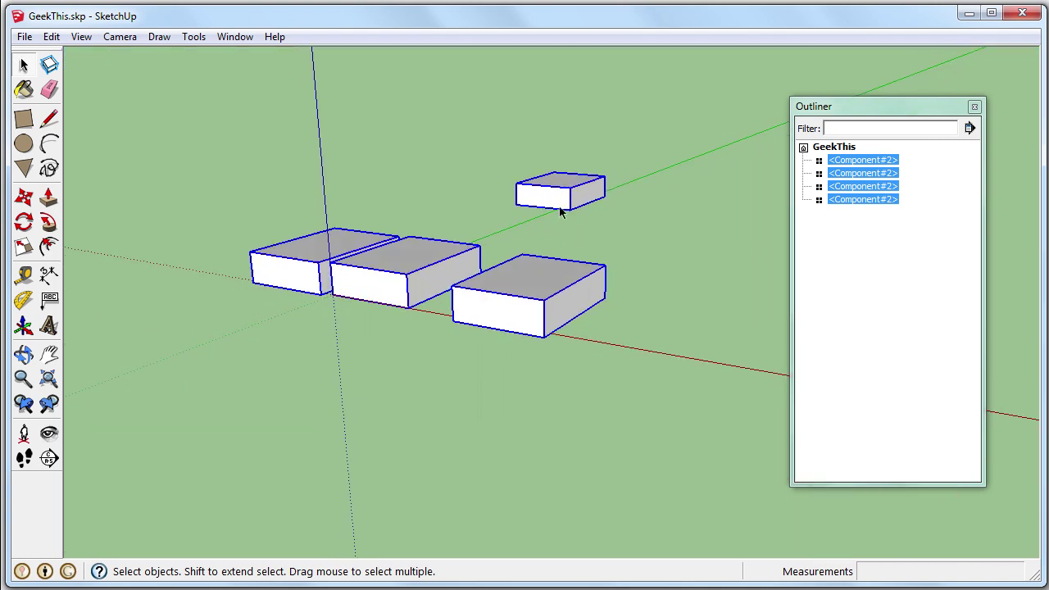
pyautogui.rightClick(560, 197)
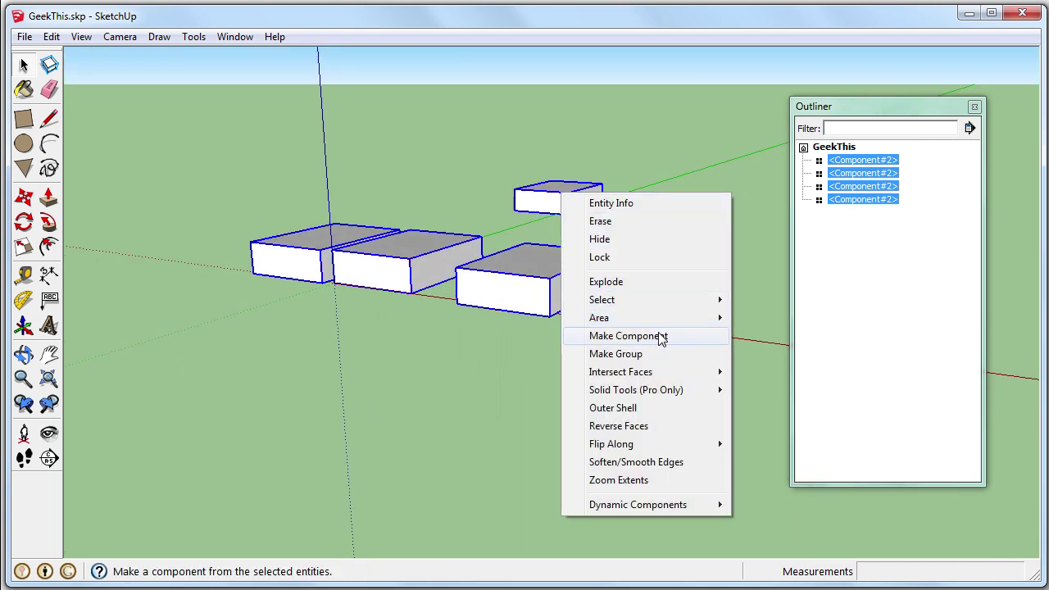
pyautogui.click(619, 354)
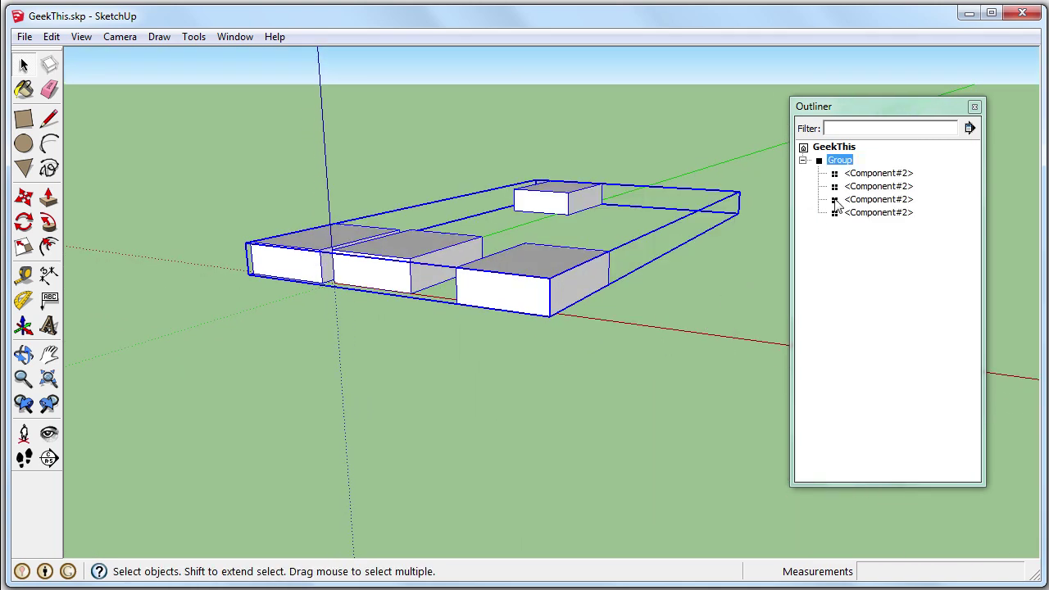
# Expand and collapse the Group in the Outliner, then reselect the group
pyautogui.click(803, 161)
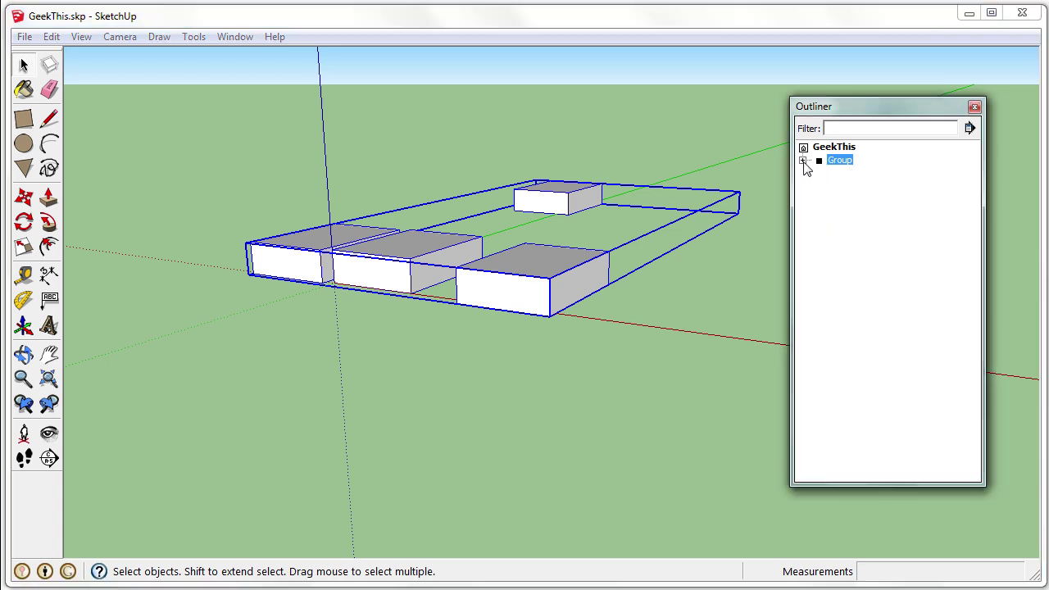
pyautogui.click(803, 161)
pyautogui.click(803, 160)
pyautogui.click(803, 161)
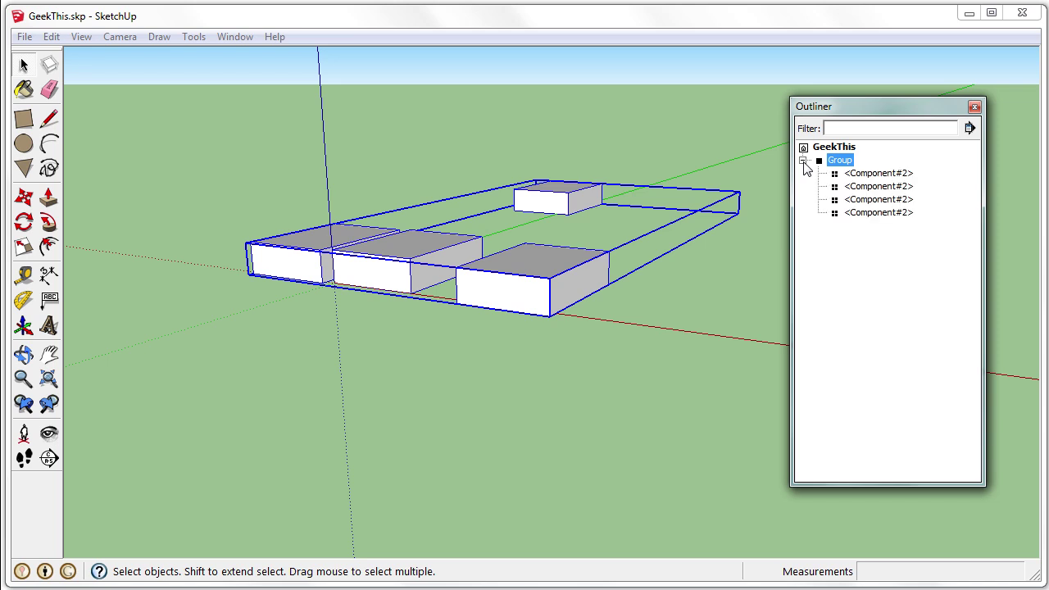
pyautogui.click(803, 161)
pyautogui.click(691, 339)
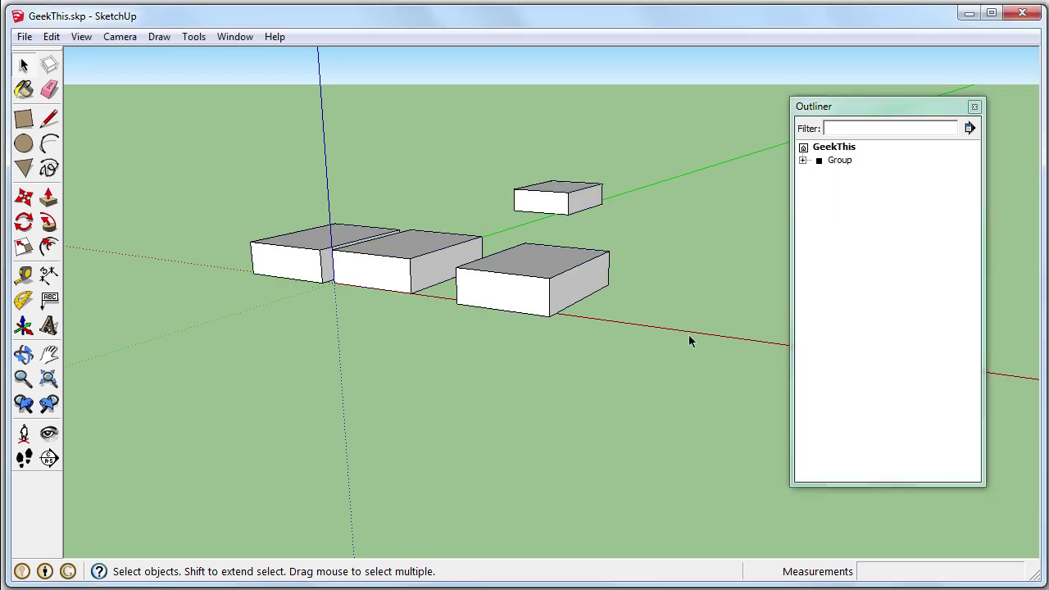
pyautogui.scroll(5, 688, 341)
pyautogui.scroll(-5, 688, 341)
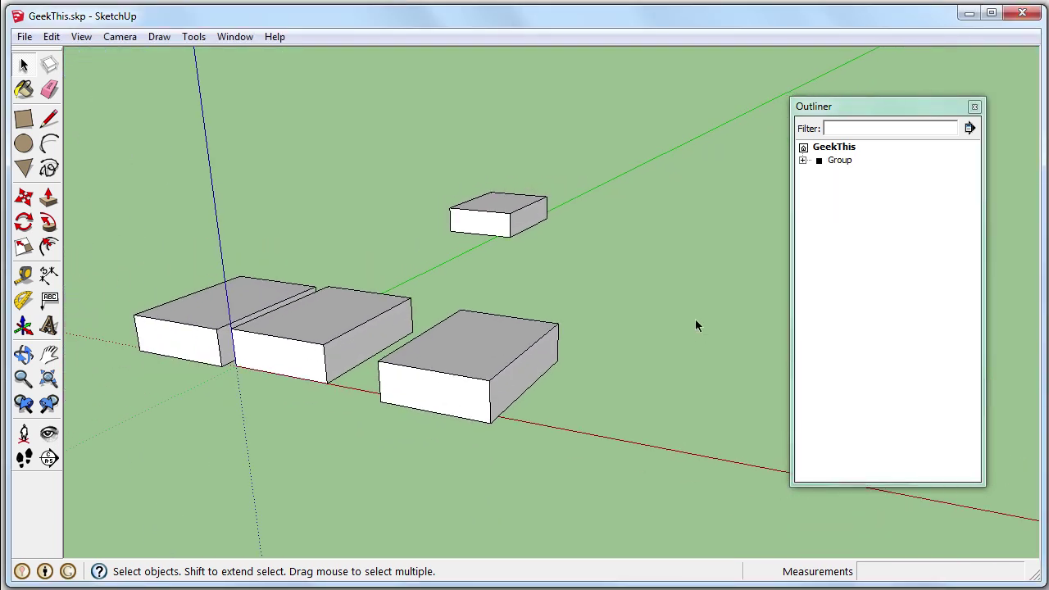
pyautogui.click(462, 368)
pyautogui.moveTo(462, 367); pyautogui.dragTo(450, 336, button='middle')
# Expand the Group and select each Component#2 row to identify its box
pyautogui.moveTo(456, 283); pyautogui.dragTo(478, 216, button='middle')
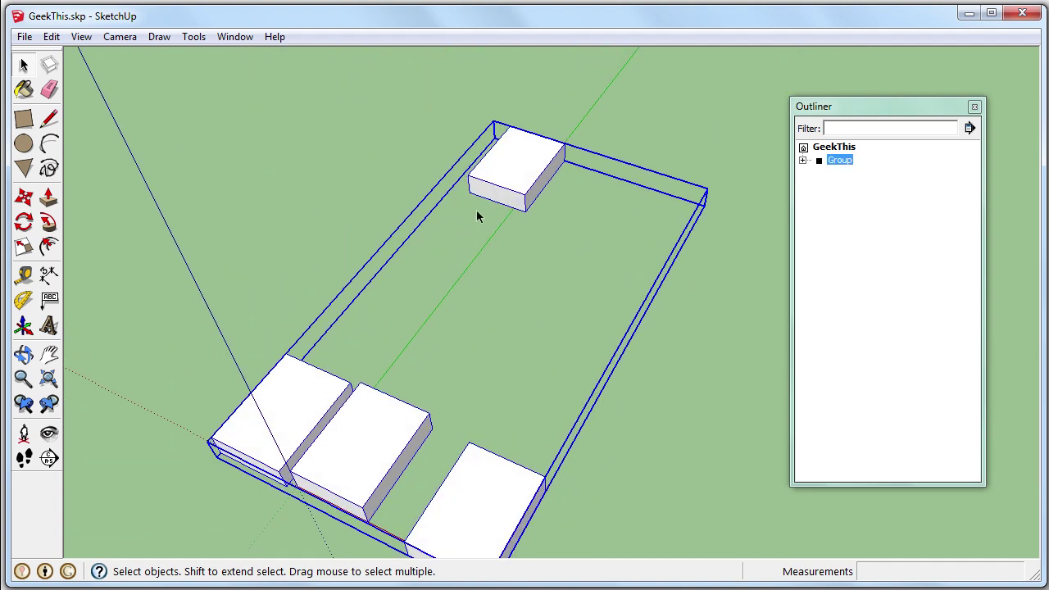
pyautogui.click(803, 161)
pyautogui.click(861, 213)
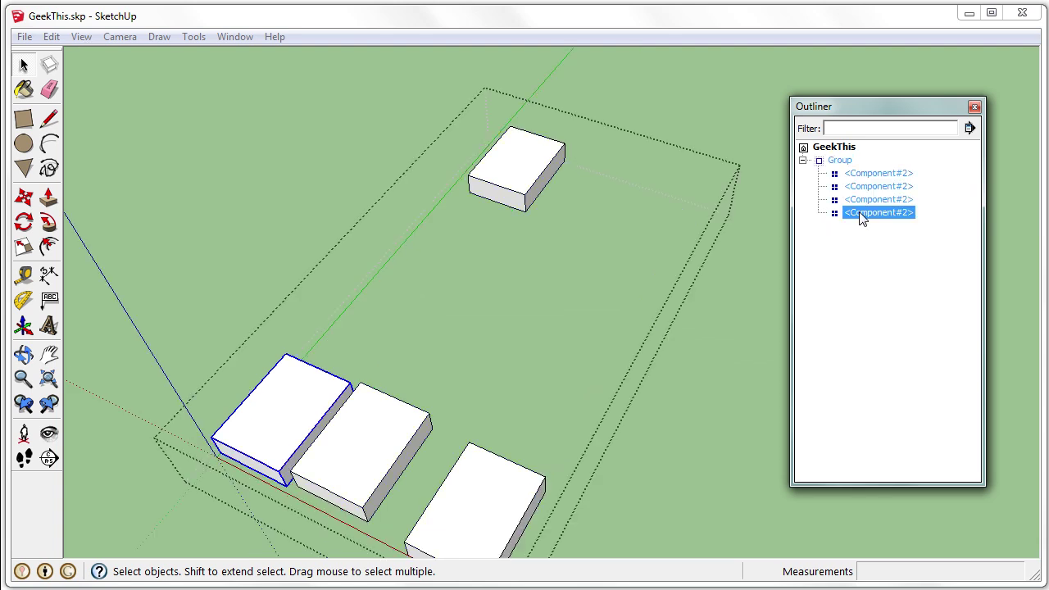
pyautogui.click(866, 199)
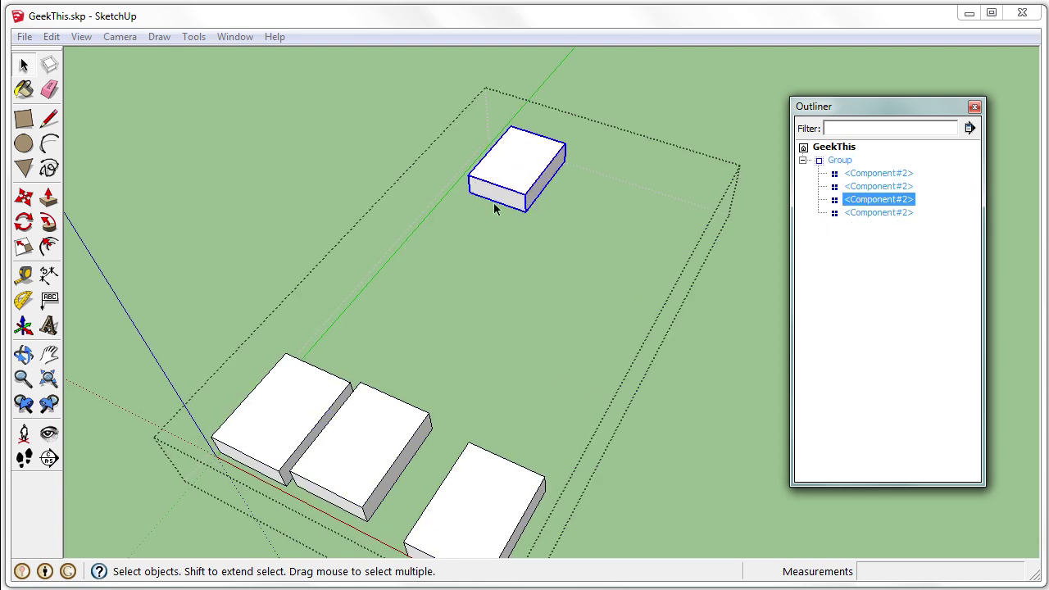
pyautogui.click(864, 215)
pyautogui.click(865, 200)
pyautogui.click(868, 187)
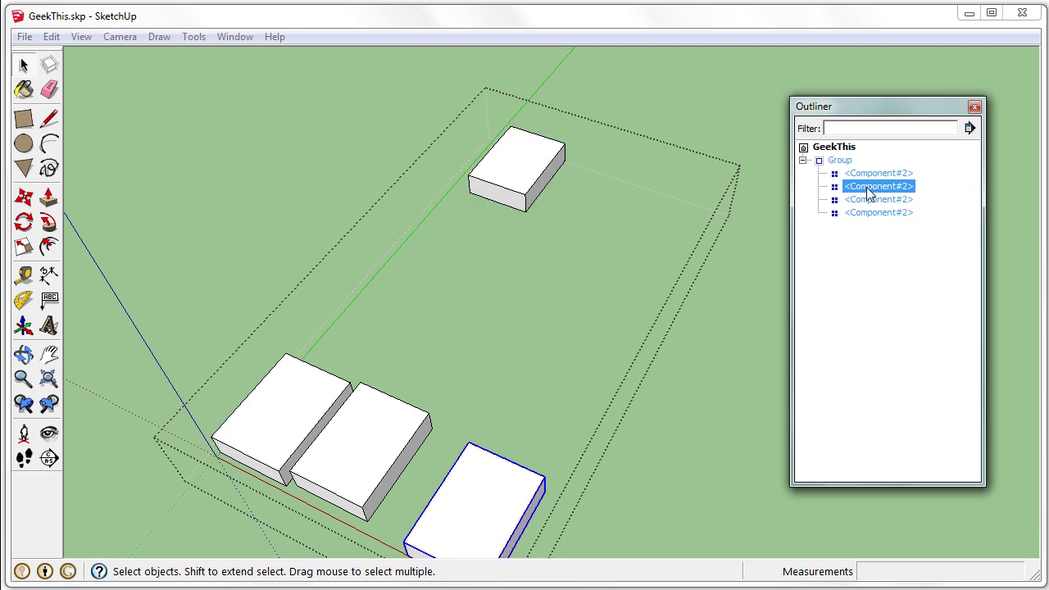
pyautogui.click(870, 175)
pyautogui.click(870, 200)
pyautogui.rightClick(873, 202)
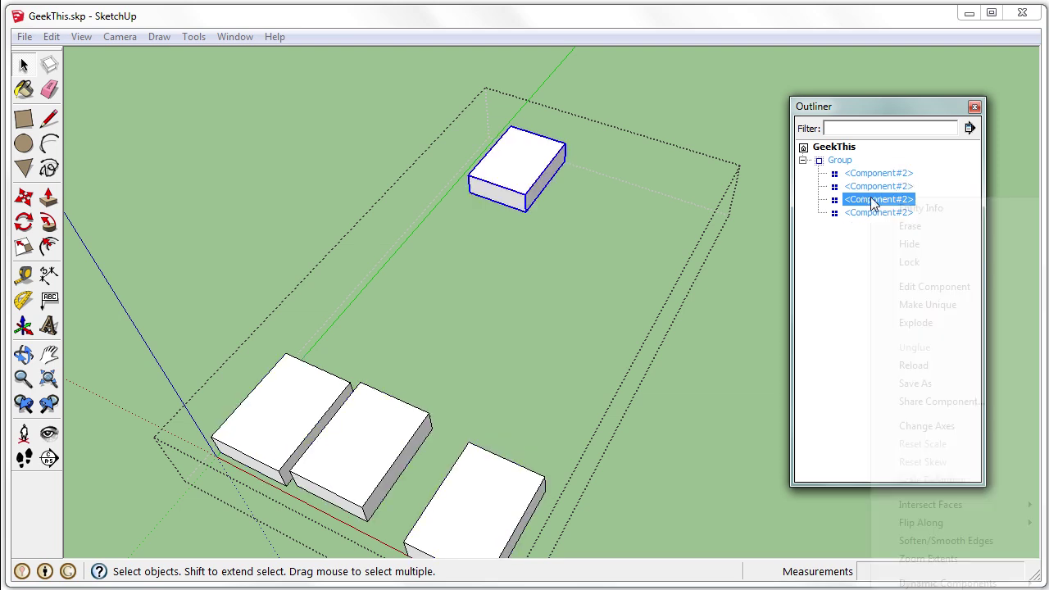
pyautogui.click(910, 244)
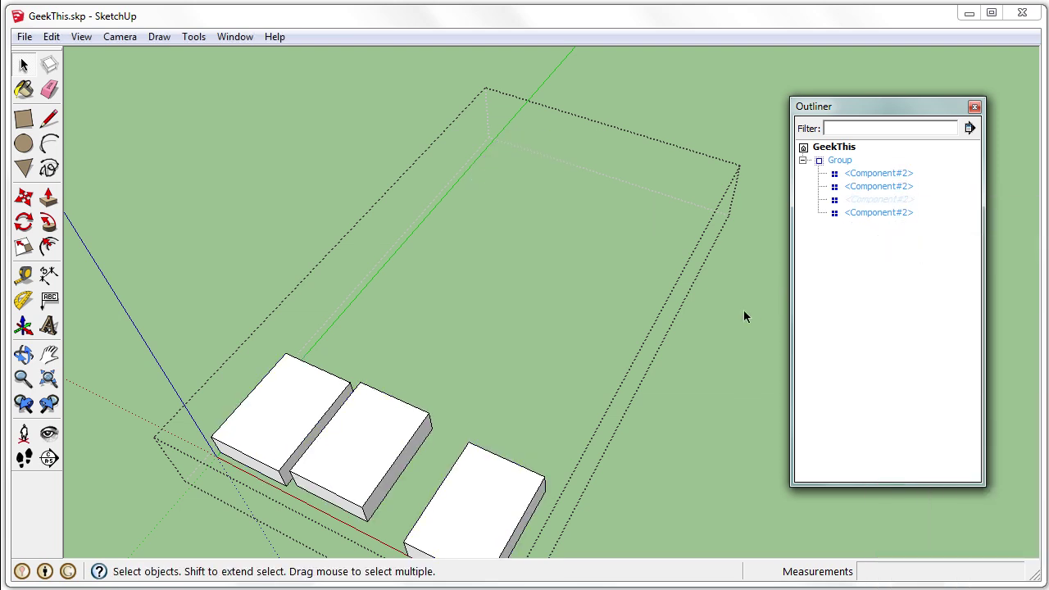
pyautogui.click(731, 346)
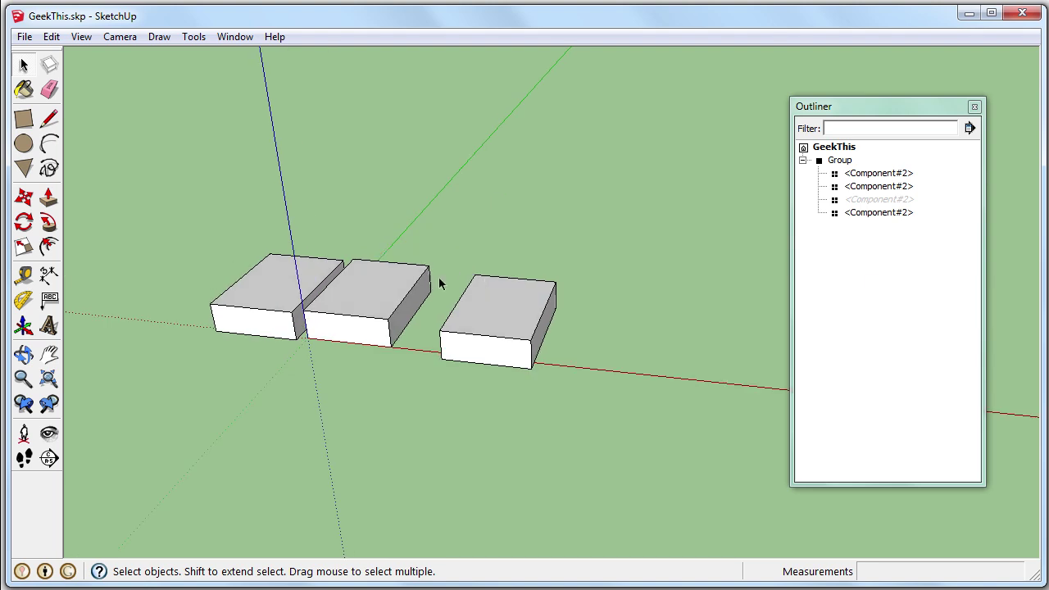
pyautogui.click(882, 202)
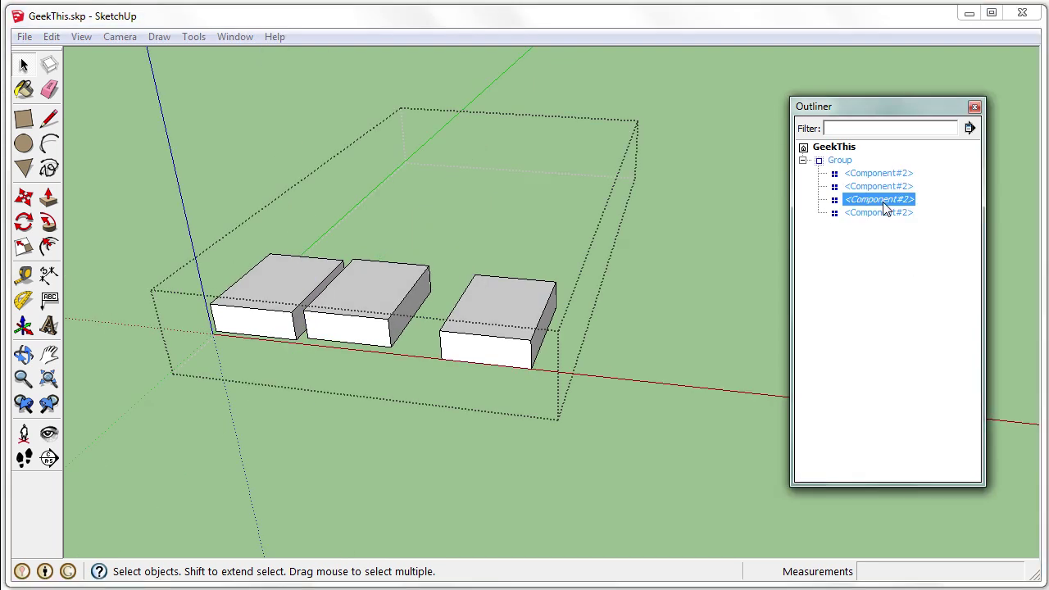
pyautogui.rightClick(885, 208)
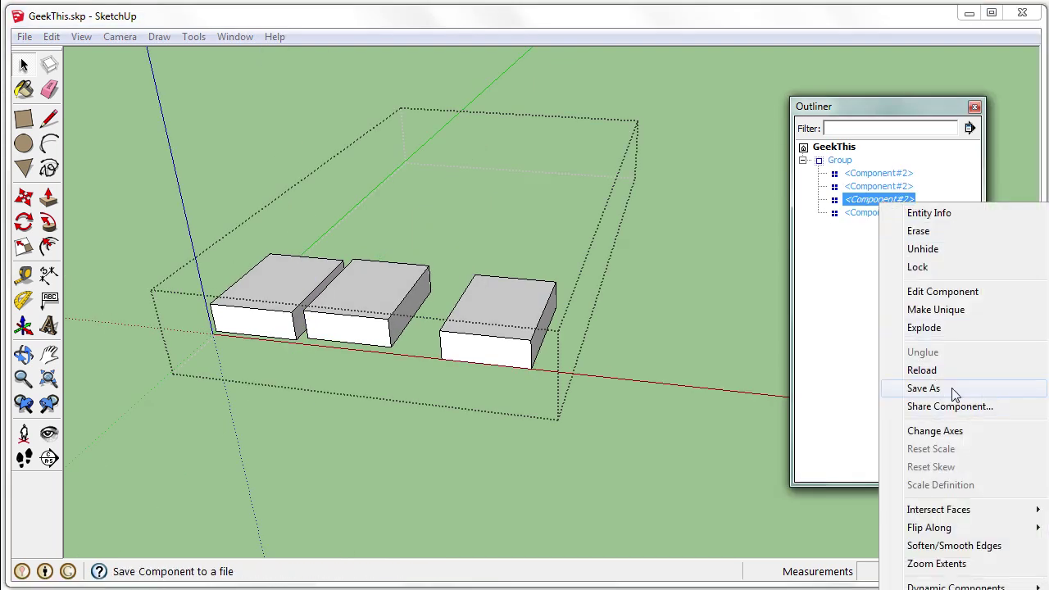
pyautogui.click(952, 254)
pyautogui.click(668, 315)
pyautogui.scroll(3, 673, 417)
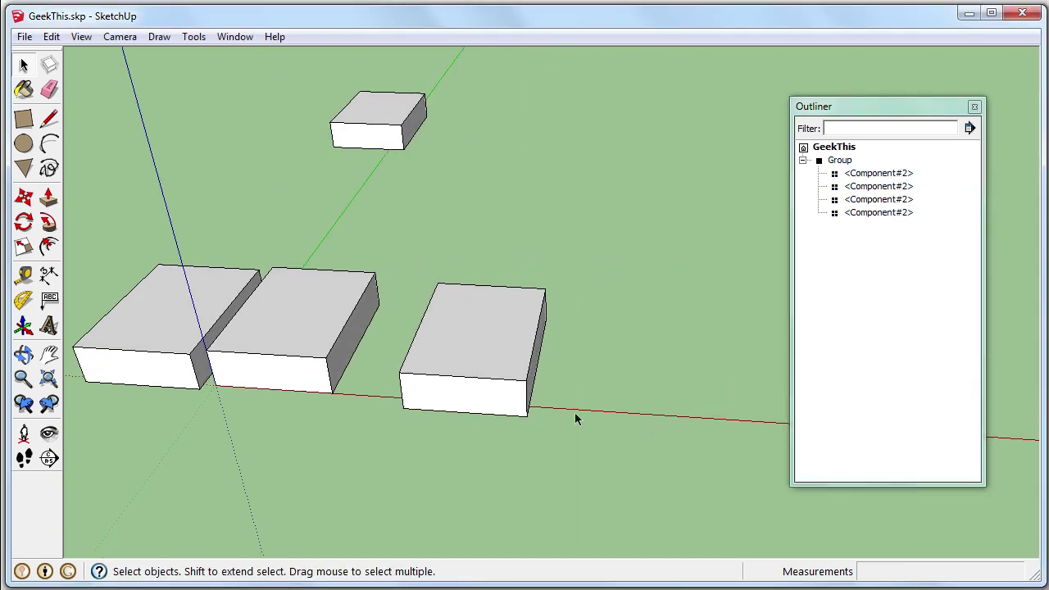
pyautogui.scroll(-5, 555, 416)
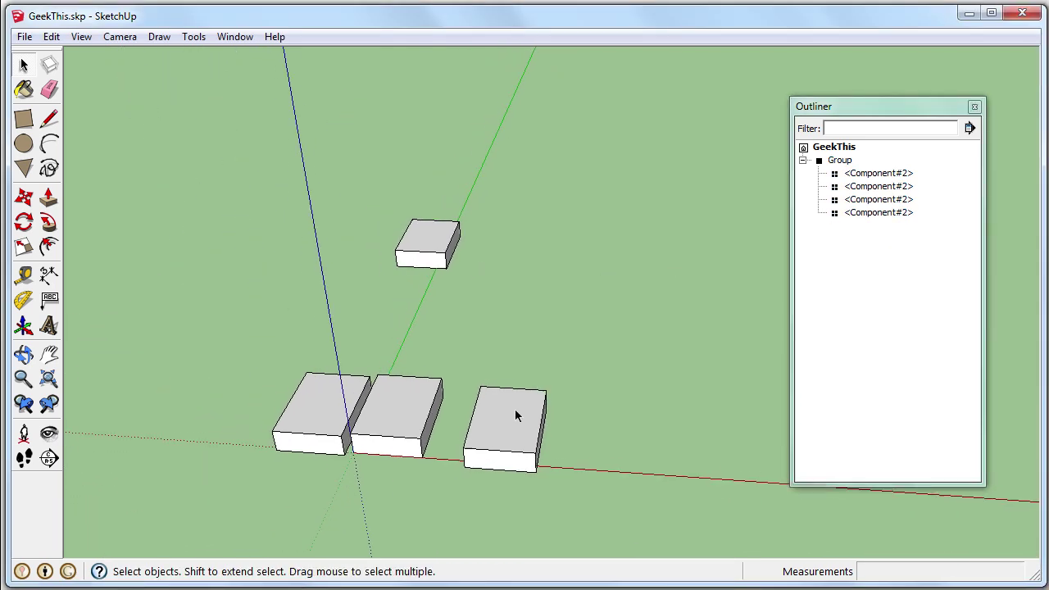
pyautogui.scroll(-1, 515, 410)
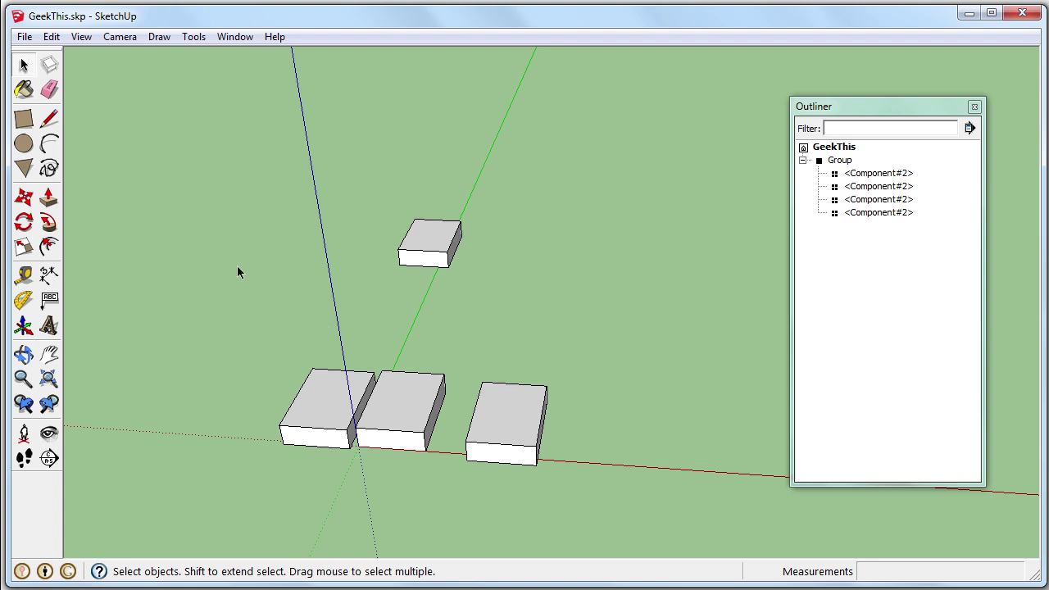
# Copy the group of boxes and paste two copies to its right
pyautogui.click(435, 438)
pyautogui.hotkey('ctrl', 'c')
pyautogui.hotkey('ctrl', 'v')
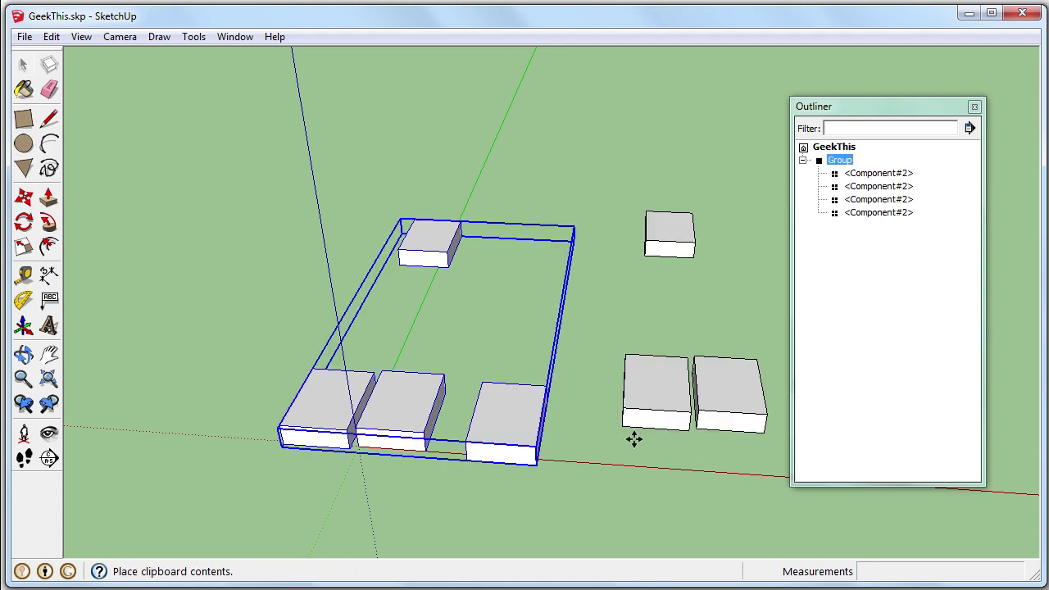
pyautogui.click(616, 461)
pyautogui.scroll(-1, 614, 461)
pyautogui.scroll(-1, 615, 461)
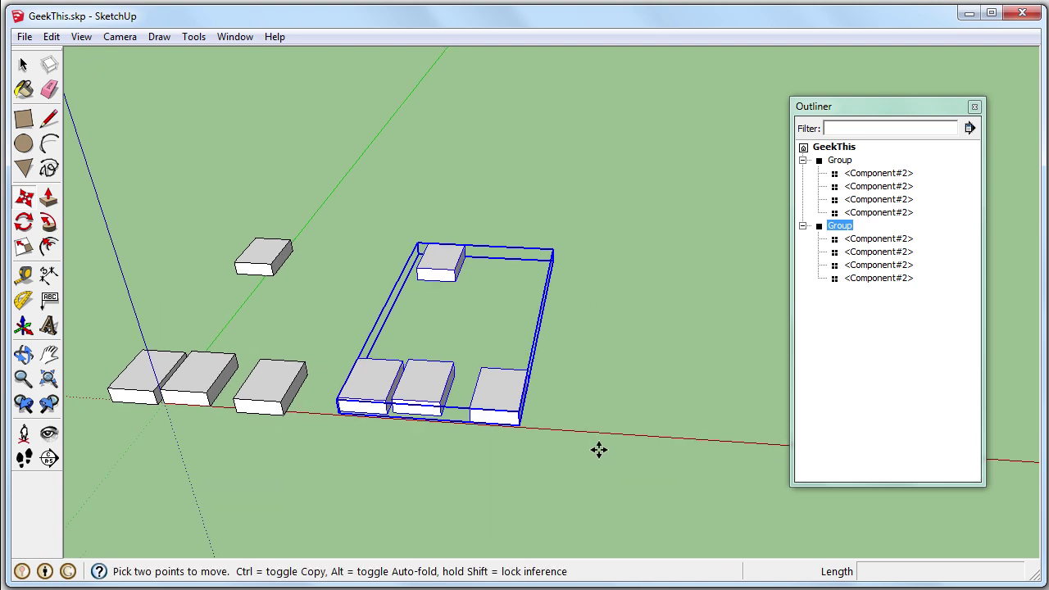
pyautogui.hotkey('ctrl', 'v')
pyautogui.click(611, 295)
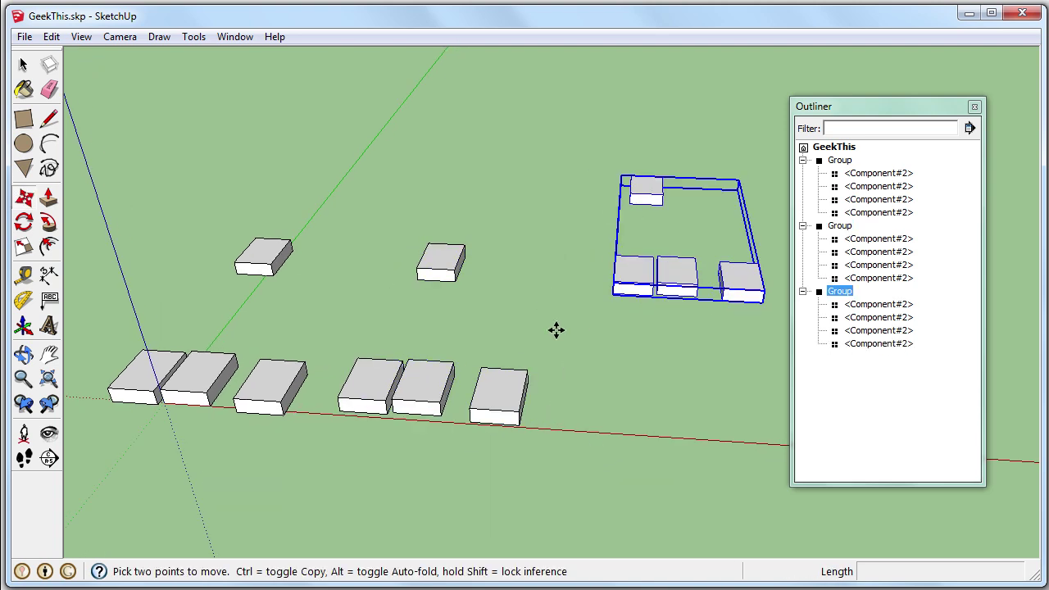
pyautogui.press('space')
# Collapse all three groups in the Outliner and select each to identify it
pyautogui.click(803, 292)
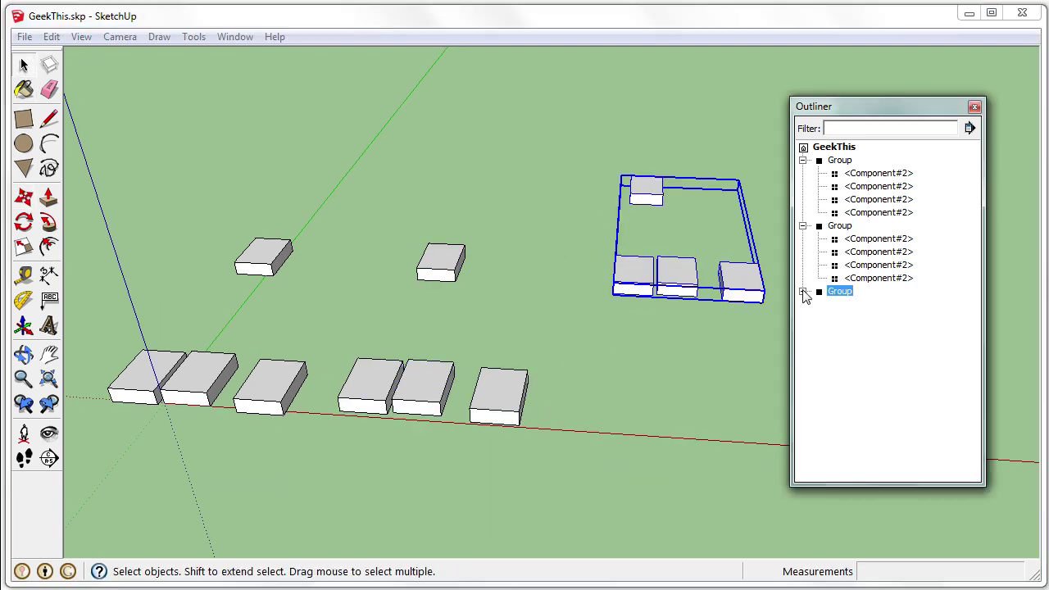
pyautogui.click(802, 227)
pyautogui.click(802, 160)
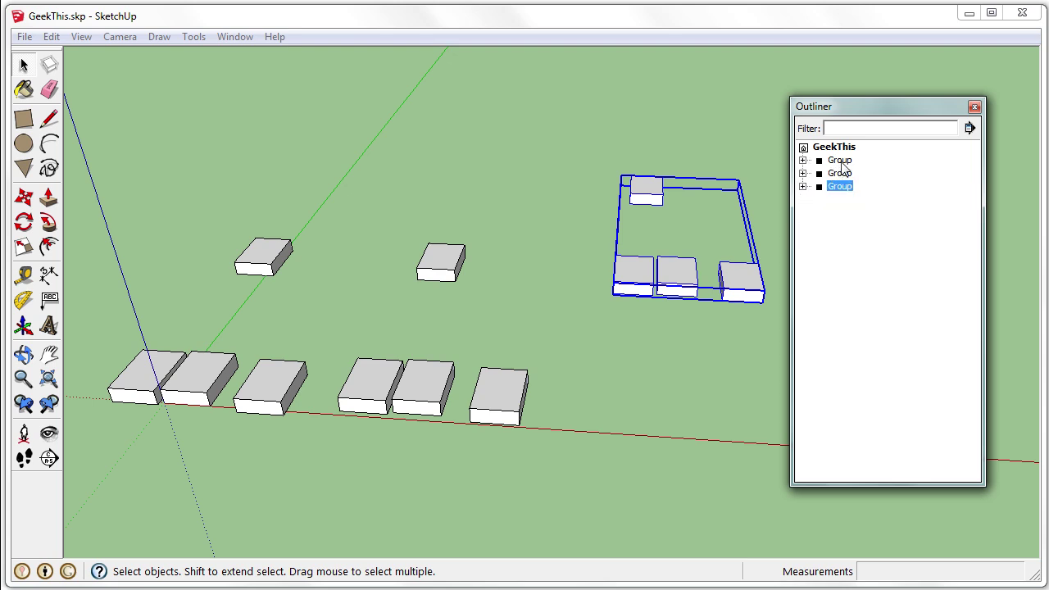
pyautogui.click(841, 160)
pyautogui.click(840, 174)
pyautogui.click(840, 187)
pyautogui.doubleClick(840, 163)
# Rename the first group to Group Main
pyautogui.click(840, 160)
pyautogui.rightClick(841, 161)
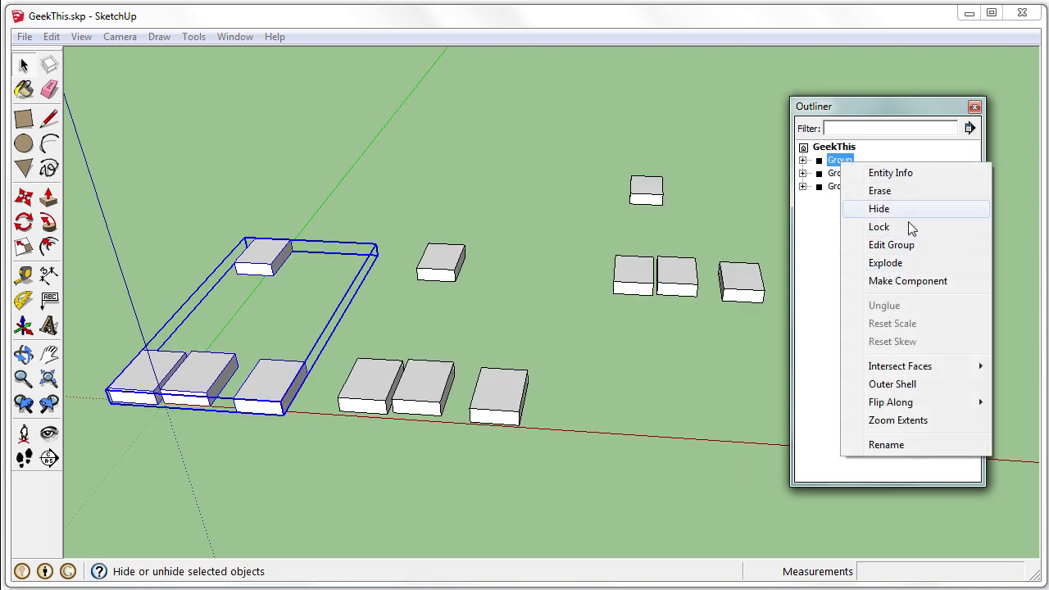
pyautogui.click(926, 446)
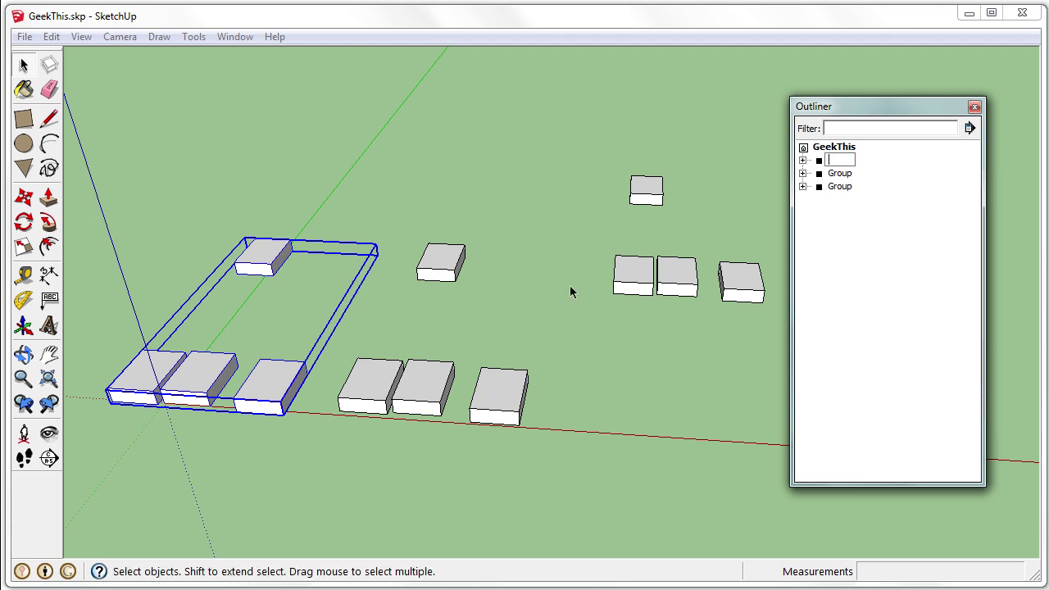
pyautogui.press('Return')
# Rename the second group to Group Back
pyautogui.click(840, 173)
pyautogui.rightClick(841, 173)
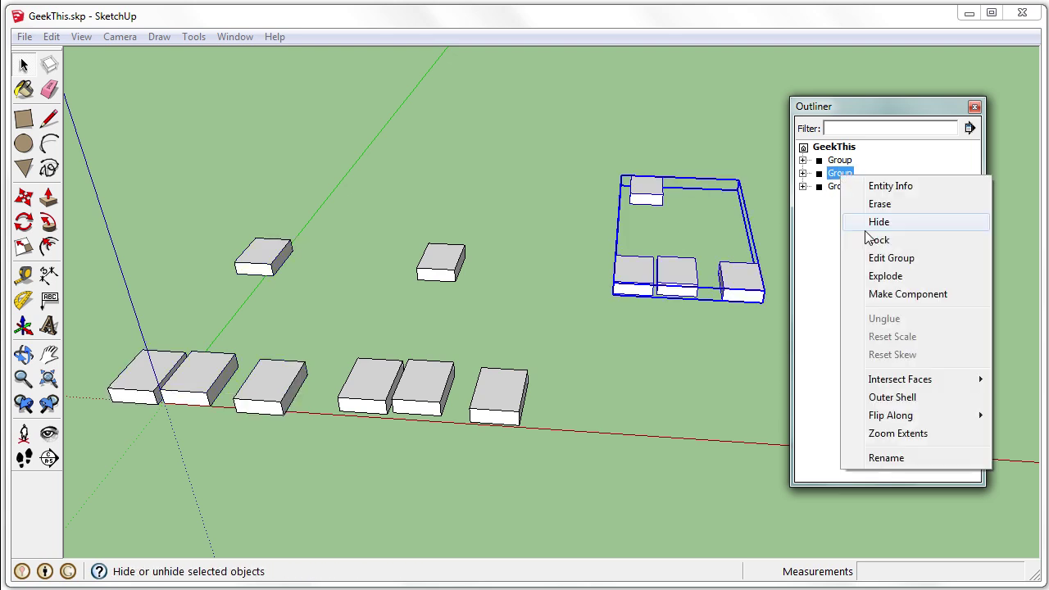
pyautogui.click(924, 457)
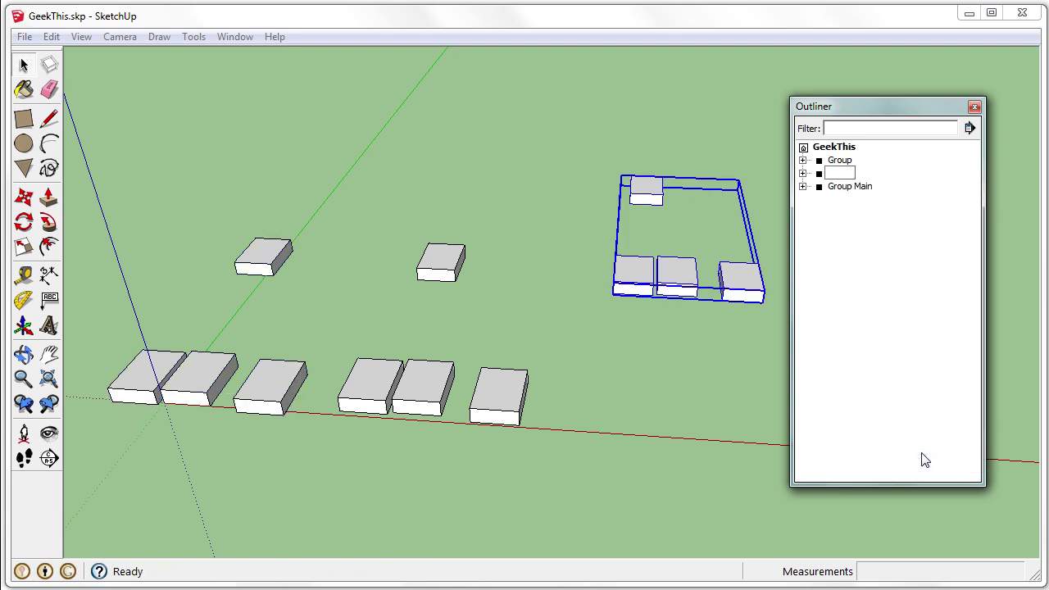
pyautogui.write('Group Back')
pyautogui.press('Return')
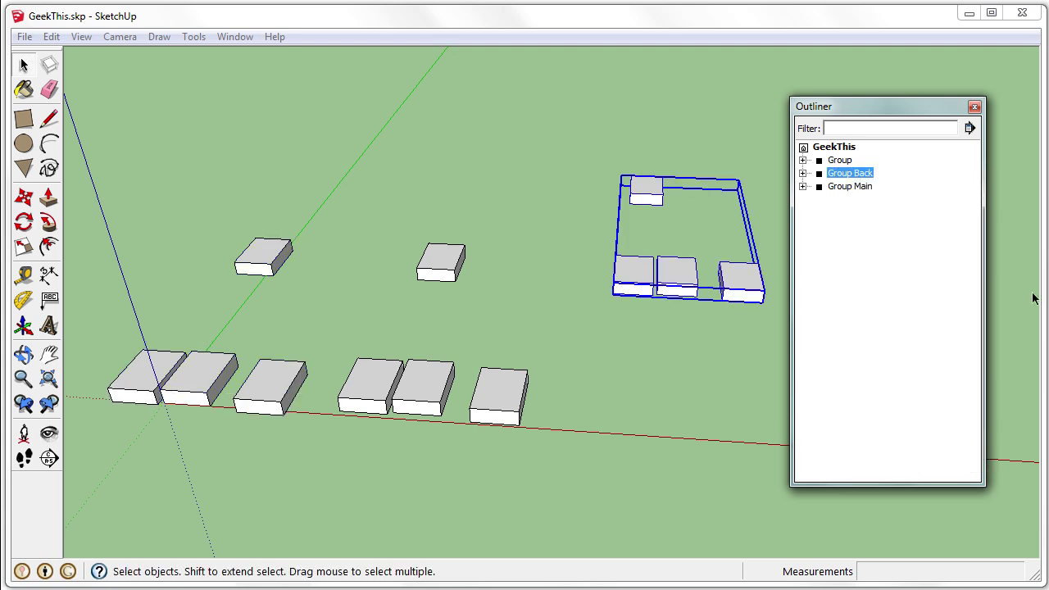
# Rename the remaining group to Group MIddle
pyautogui.click(840, 160)
pyautogui.rightClick(839, 159)
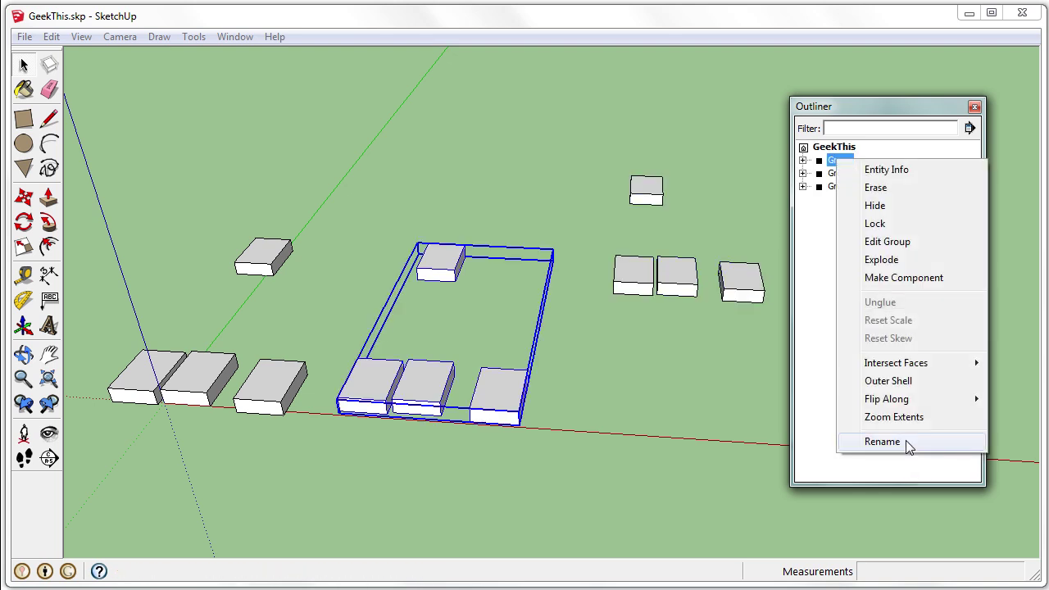
pyautogui.click(908, 445)
pyautogui.write('Group MId')
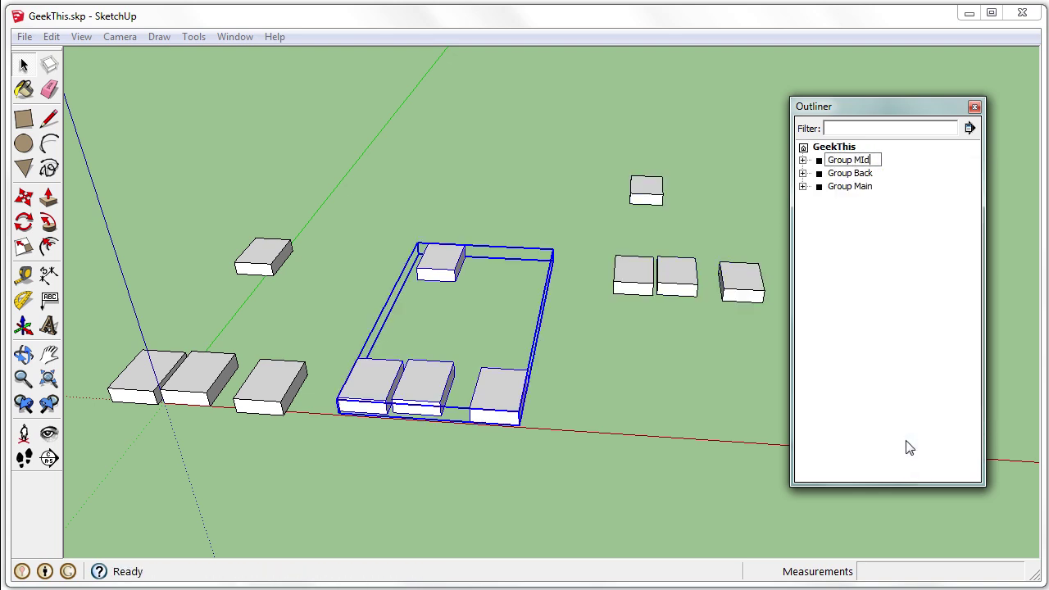
pyautogui.write('dle')
pyautogui.press('Return')
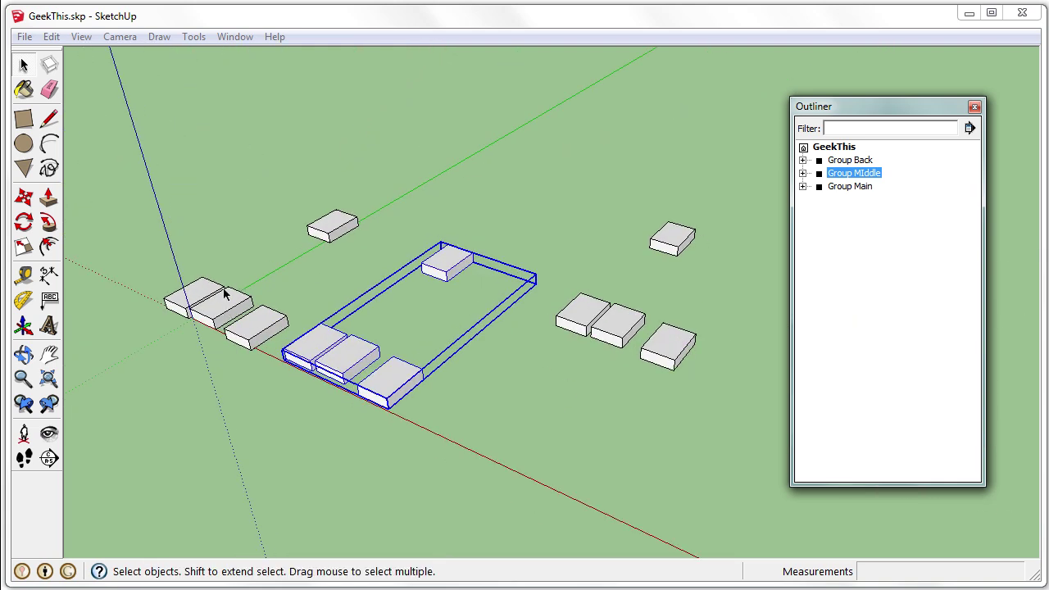
pyautogui.click(844, 188)
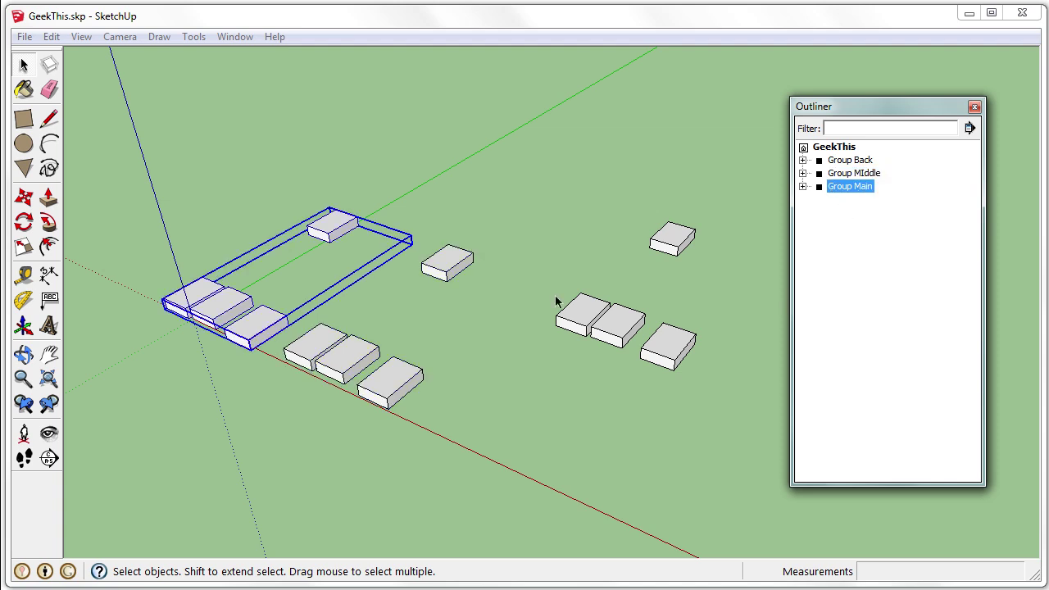
pyautogui.click(849, 162)
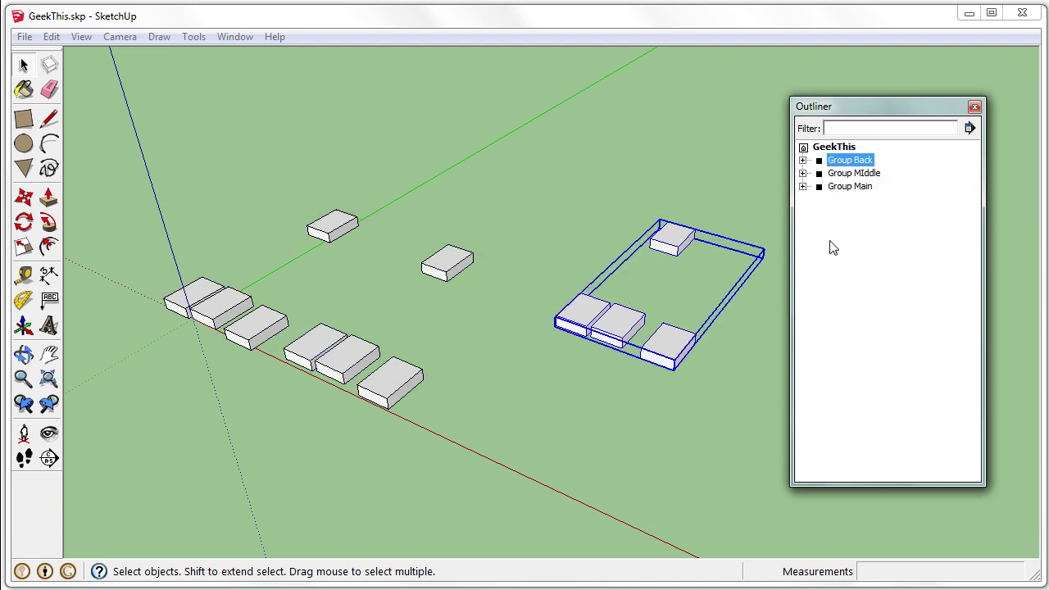
pyautogui.click(803, 161)
pyautogui.click(852, 173)
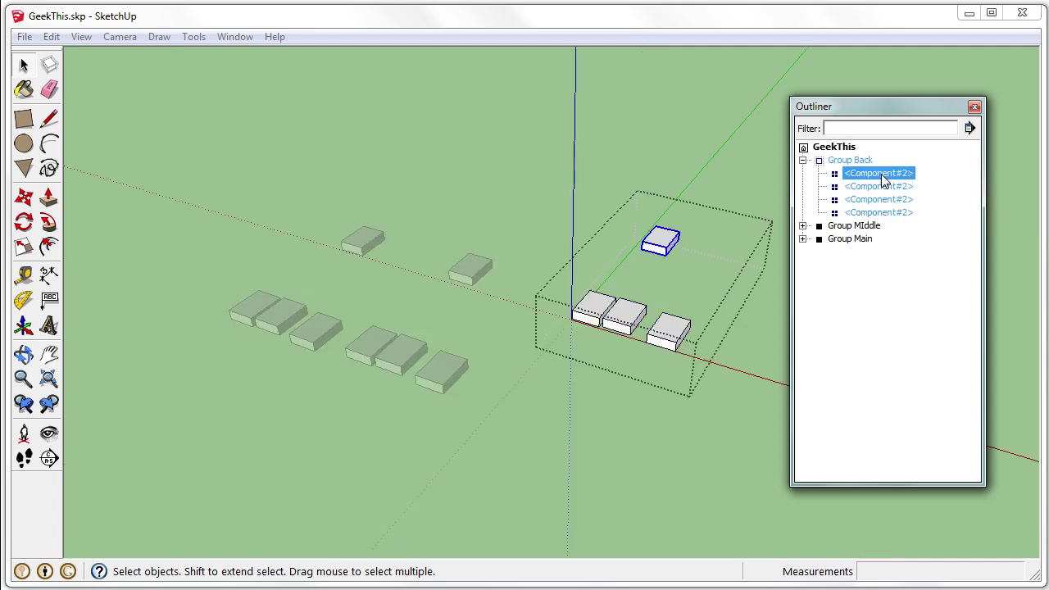
pyautogui.rightClick(879, 173)
pyautogui.click(925, 585)
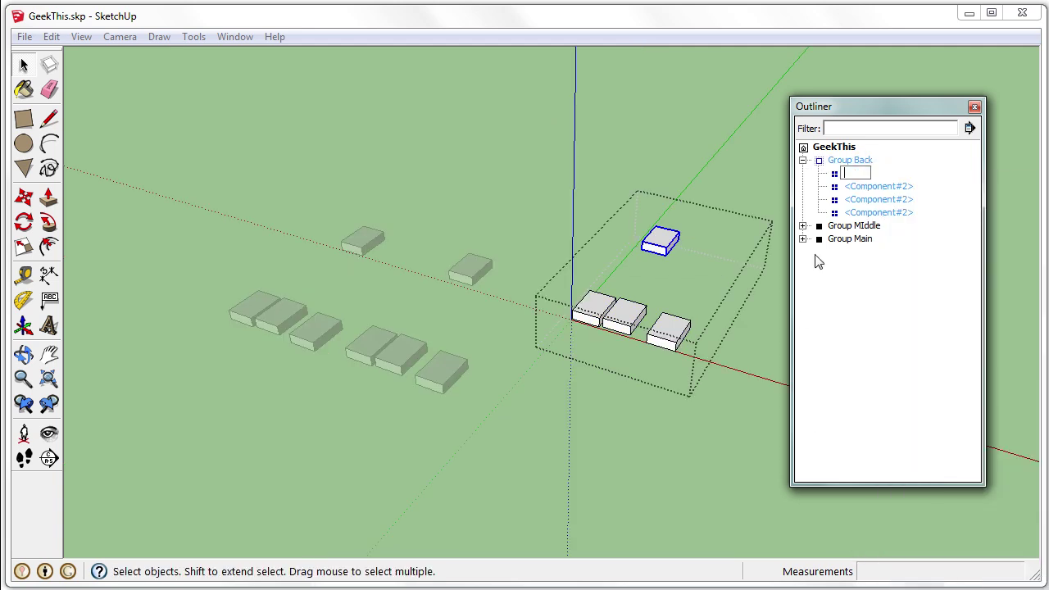
pyautogui.press('Return')
pyautogui.click(873, 336)
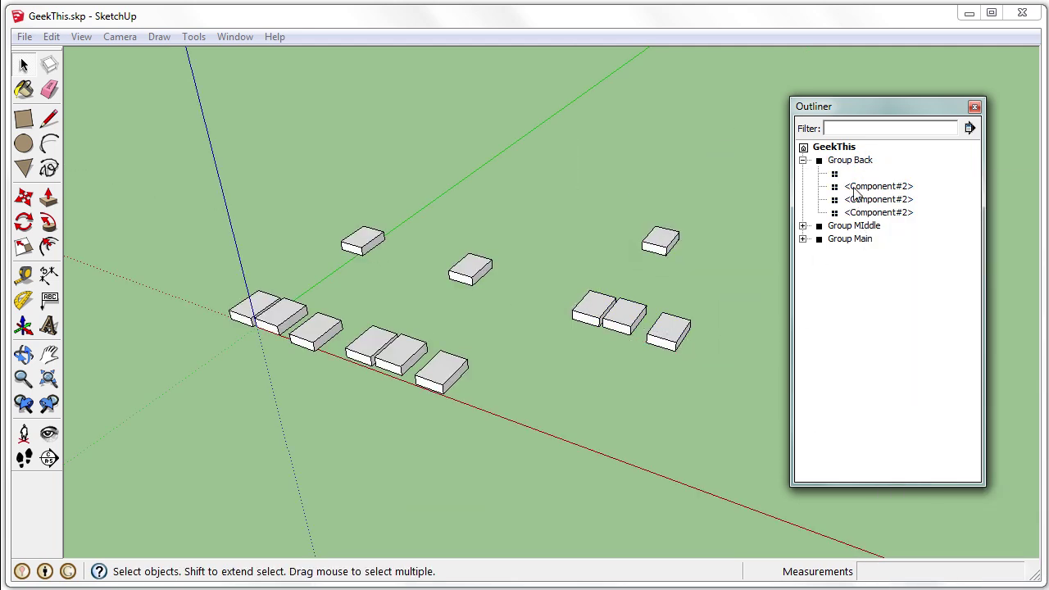
pyautogui.click(803, 161)
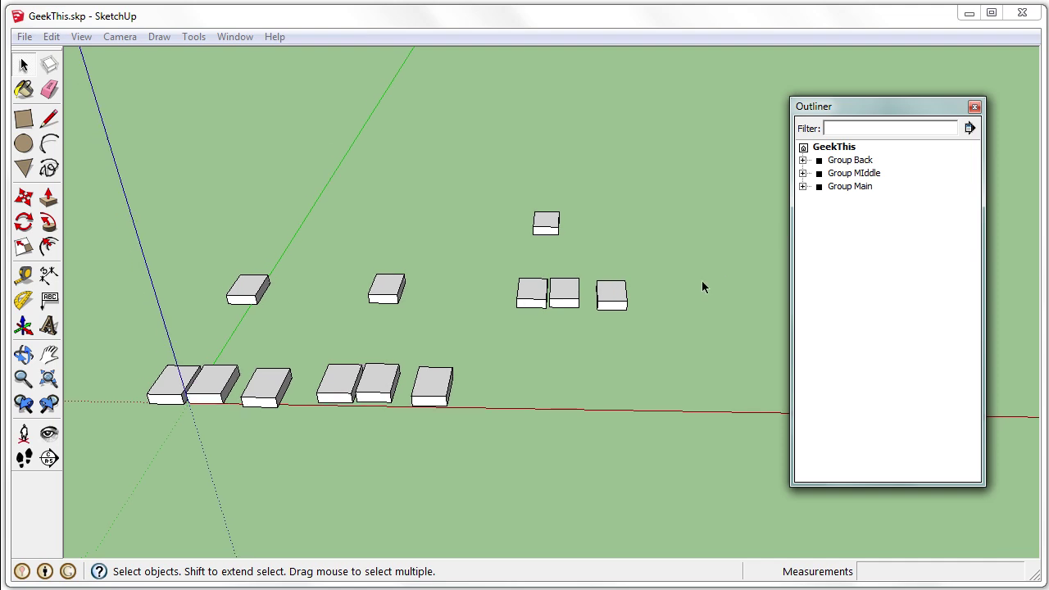
# Drag Group MIddle onto Group Main in the Outliner, then collapse Group Main
pyautogui.click(802, 186)
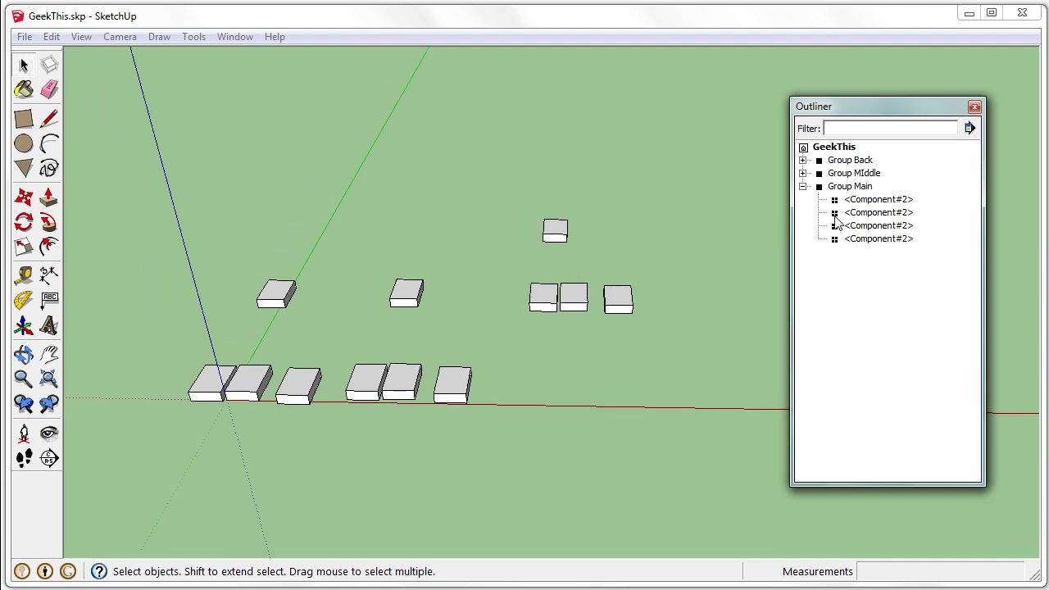
pyautogui.click(853, 186)
pyautogui.moveTo(844, 173); pyautogui.dragTo(846, 193)
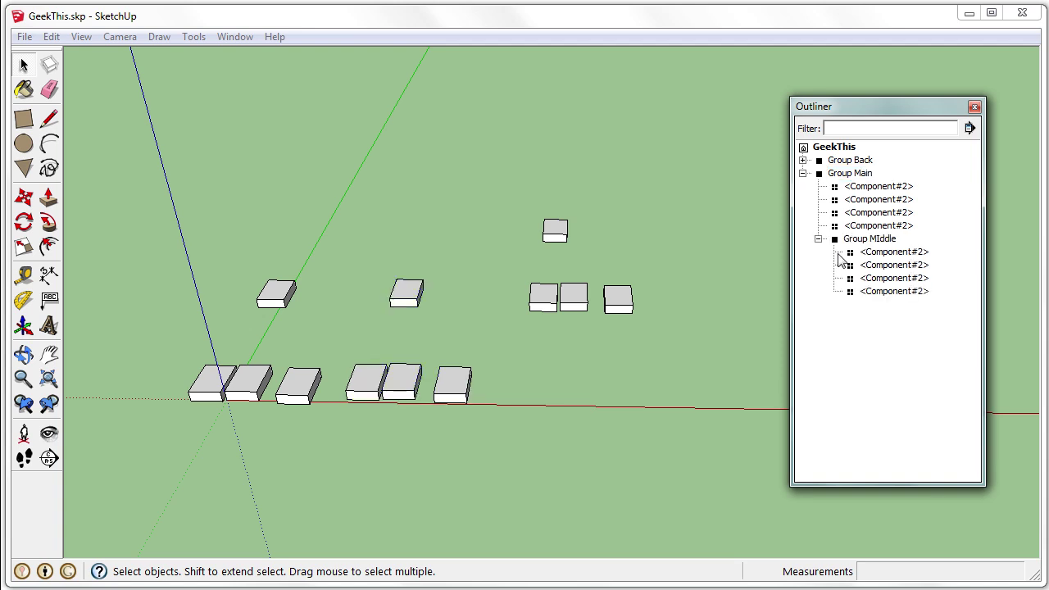
pyautogui.click(847, 175)
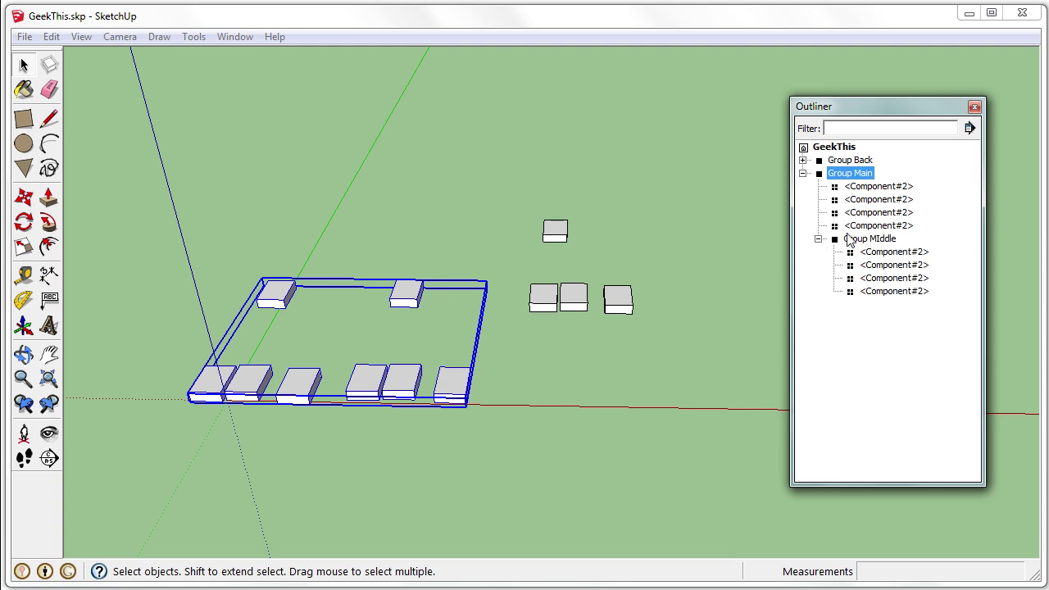
pyautogui.click(803, 174)
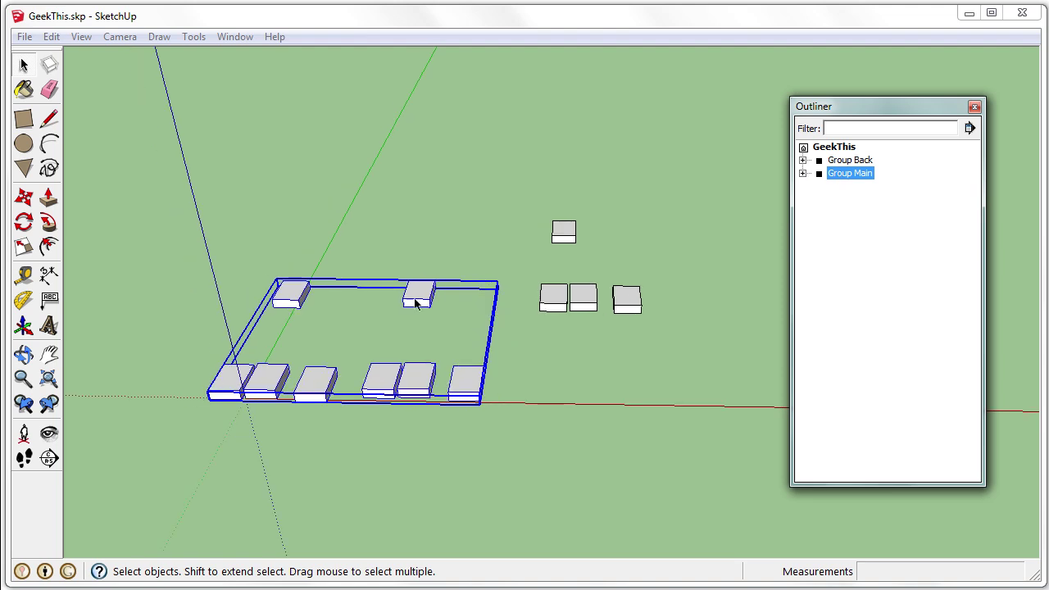
# Hide Group Main and then unhide it
pyautogui.rightClick(853, 174)
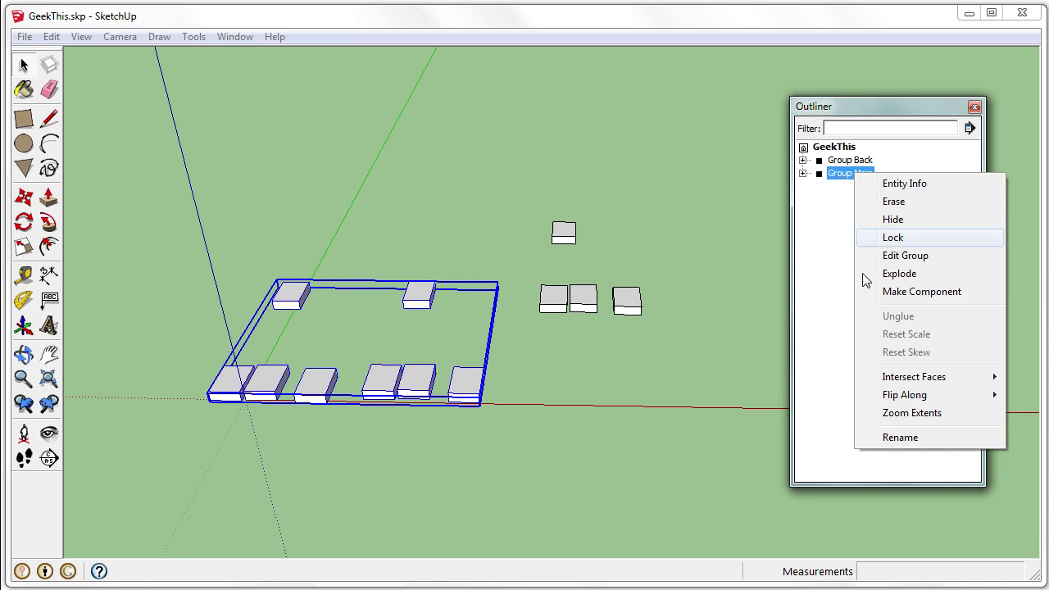
pyautogui.click(893, 220)
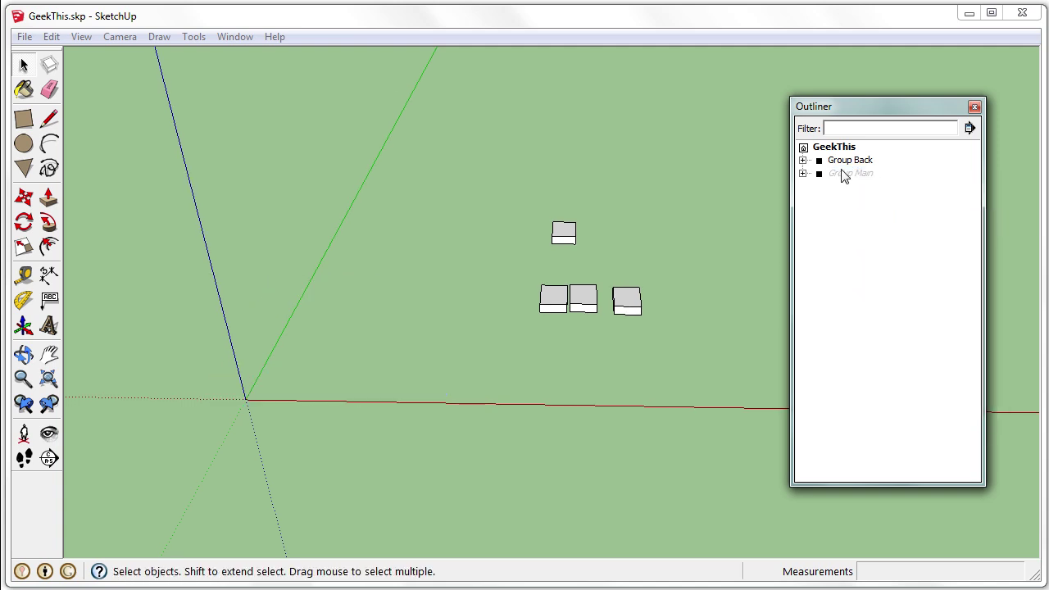
pyautogui.rightClick(844, 179)
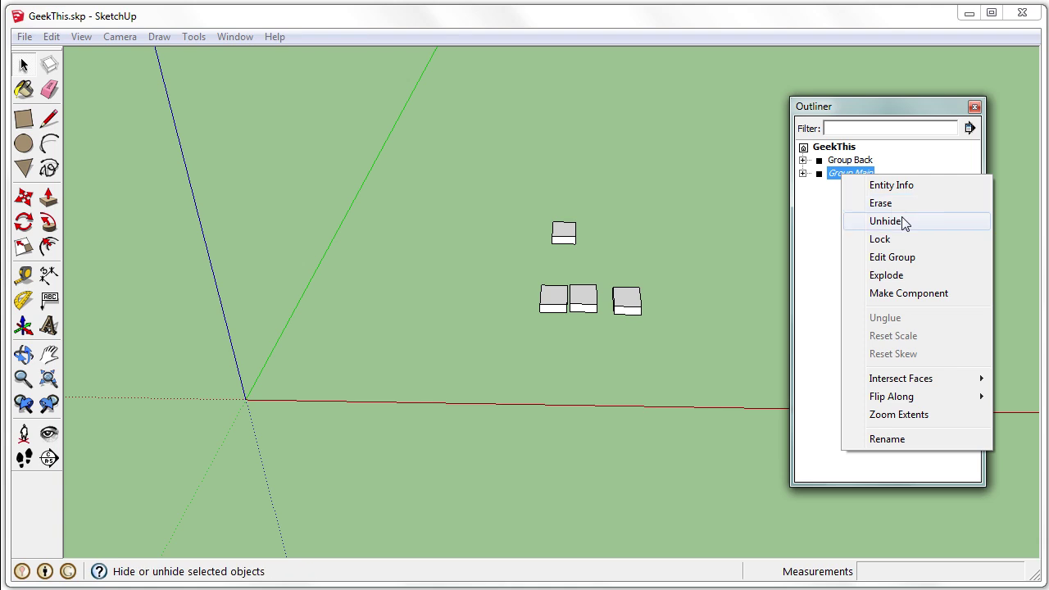
pyautogui.click(894, 220)
# Lock Group Main and select it in the scene
pyautogui.rightClick(849, 175)
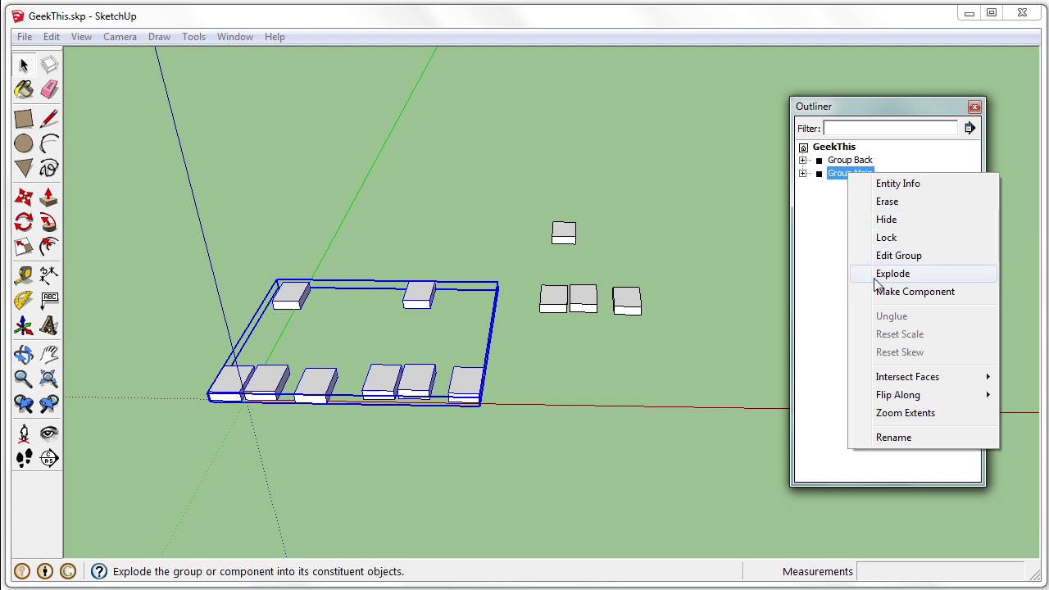
pyautogui.click(887, 241)
pyautogui.click(398, 258)
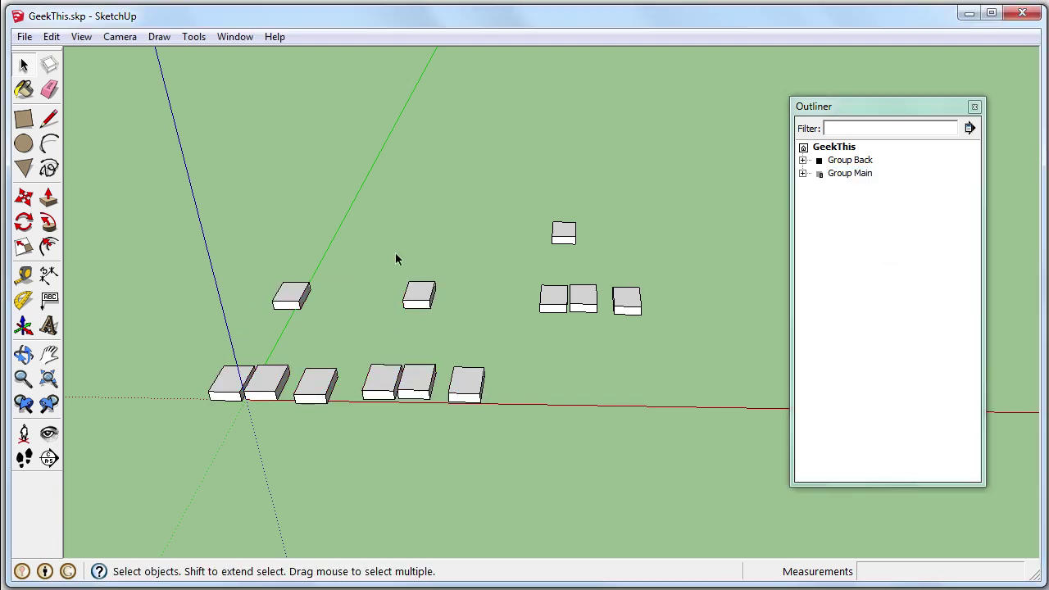
pyautogui.click(412, 297)
pyautogui.click(23, 196)
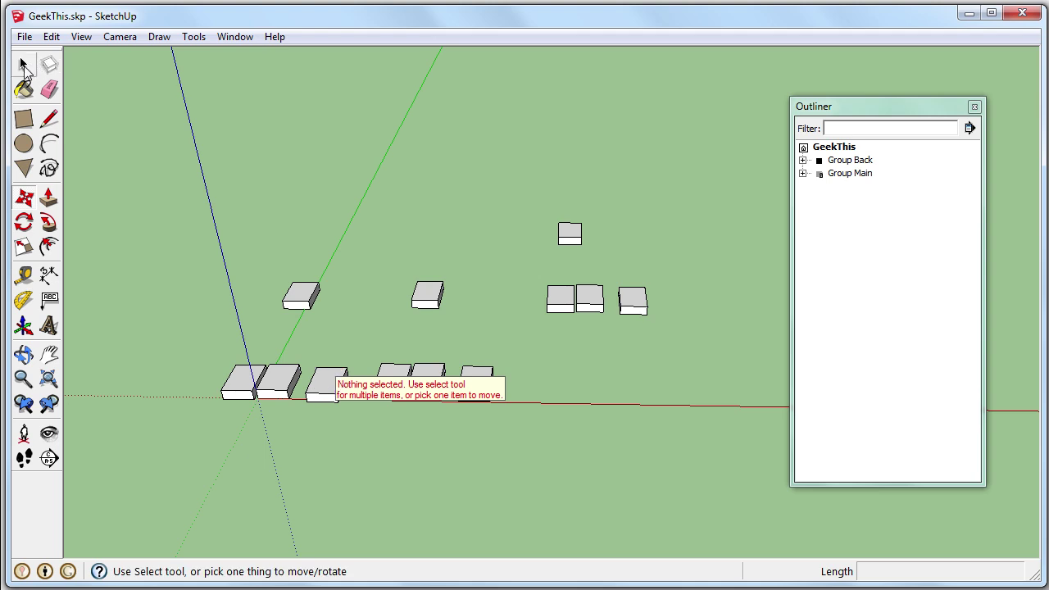
# Select the locked Group Main in the scene and choose Unlock from its menu
pyautogui.click(23, 64)
pyautogui.click(452, 374)
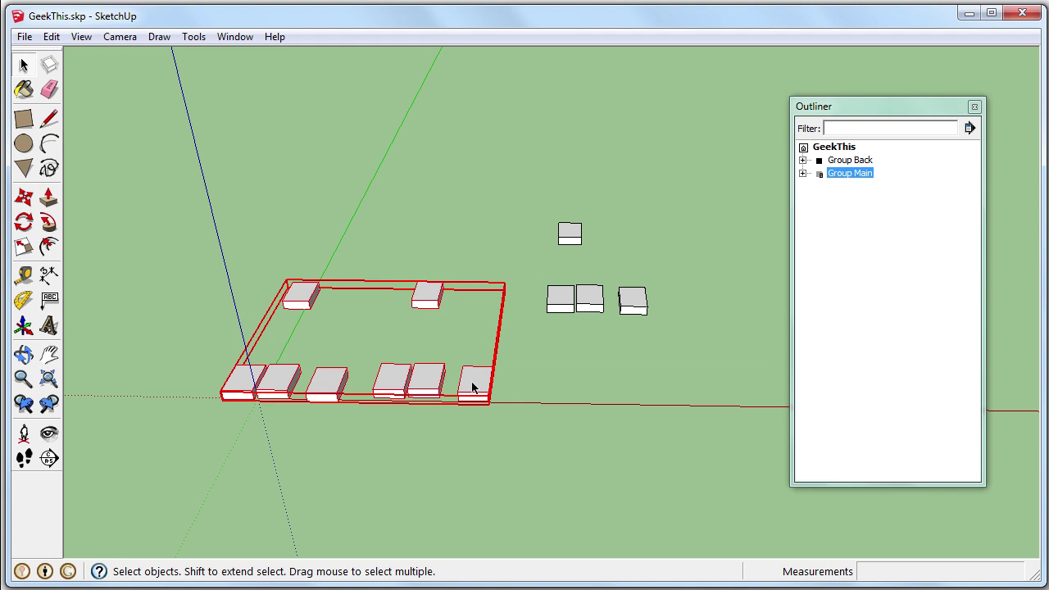
pyautogui.moveTo(435, 300); pyautogui.dragTo(433, 211, button='middle')
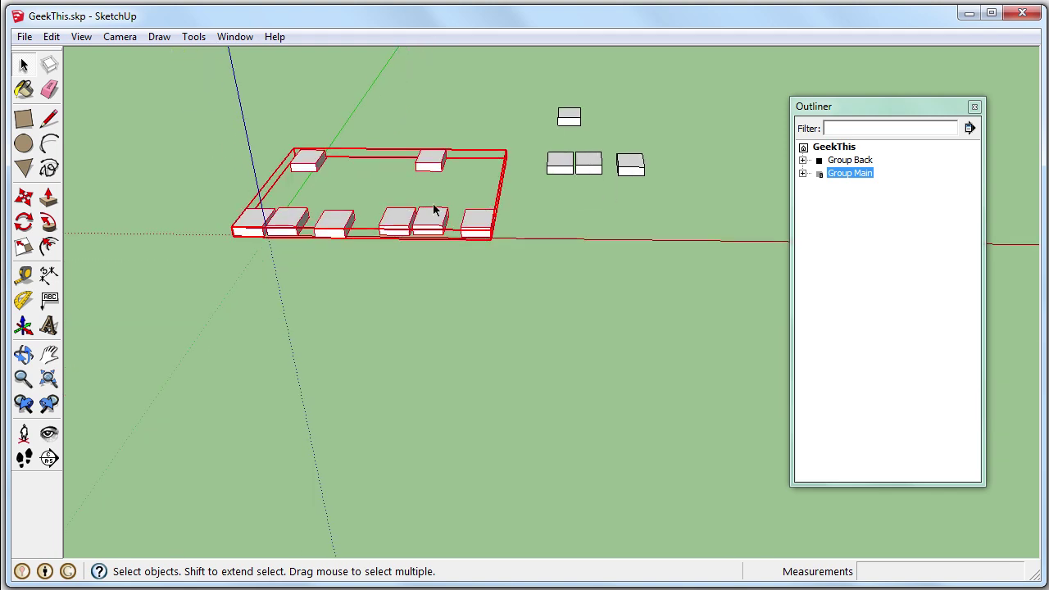
pyautogui.rightClick(435, 171)
pyautogui.click(480, 235)
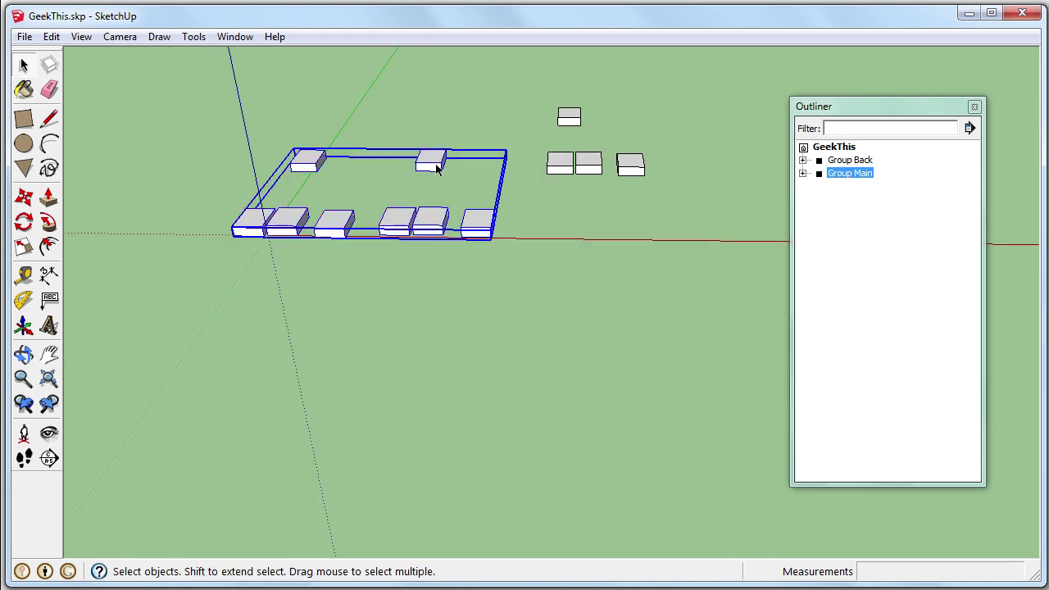